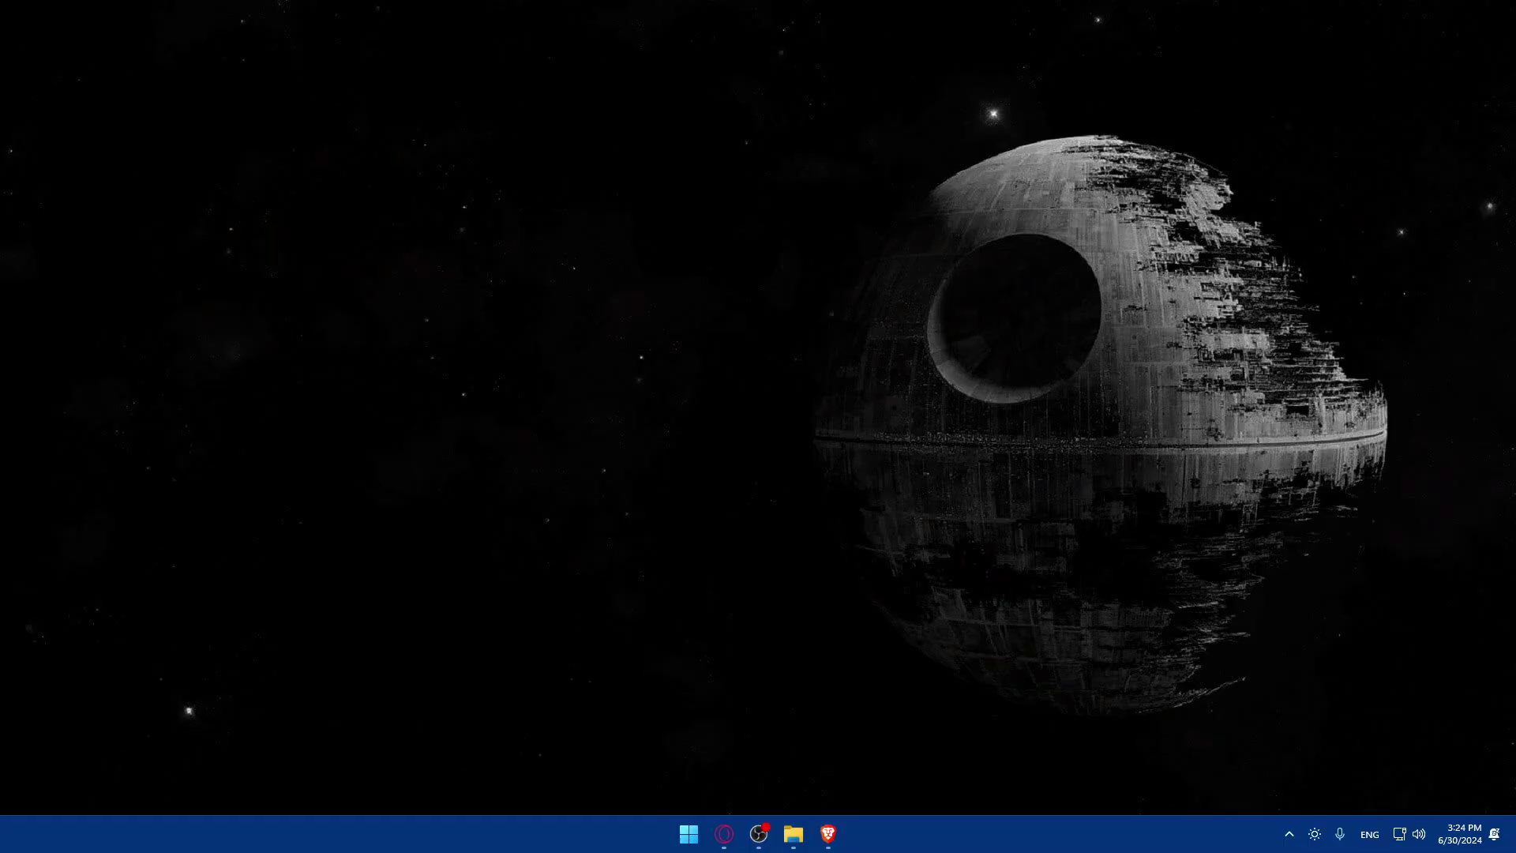
Search Google for 'concrete5' in Brave and highlight the top result's title.
{"action": "left_click", "coordinate": [828, 834]}
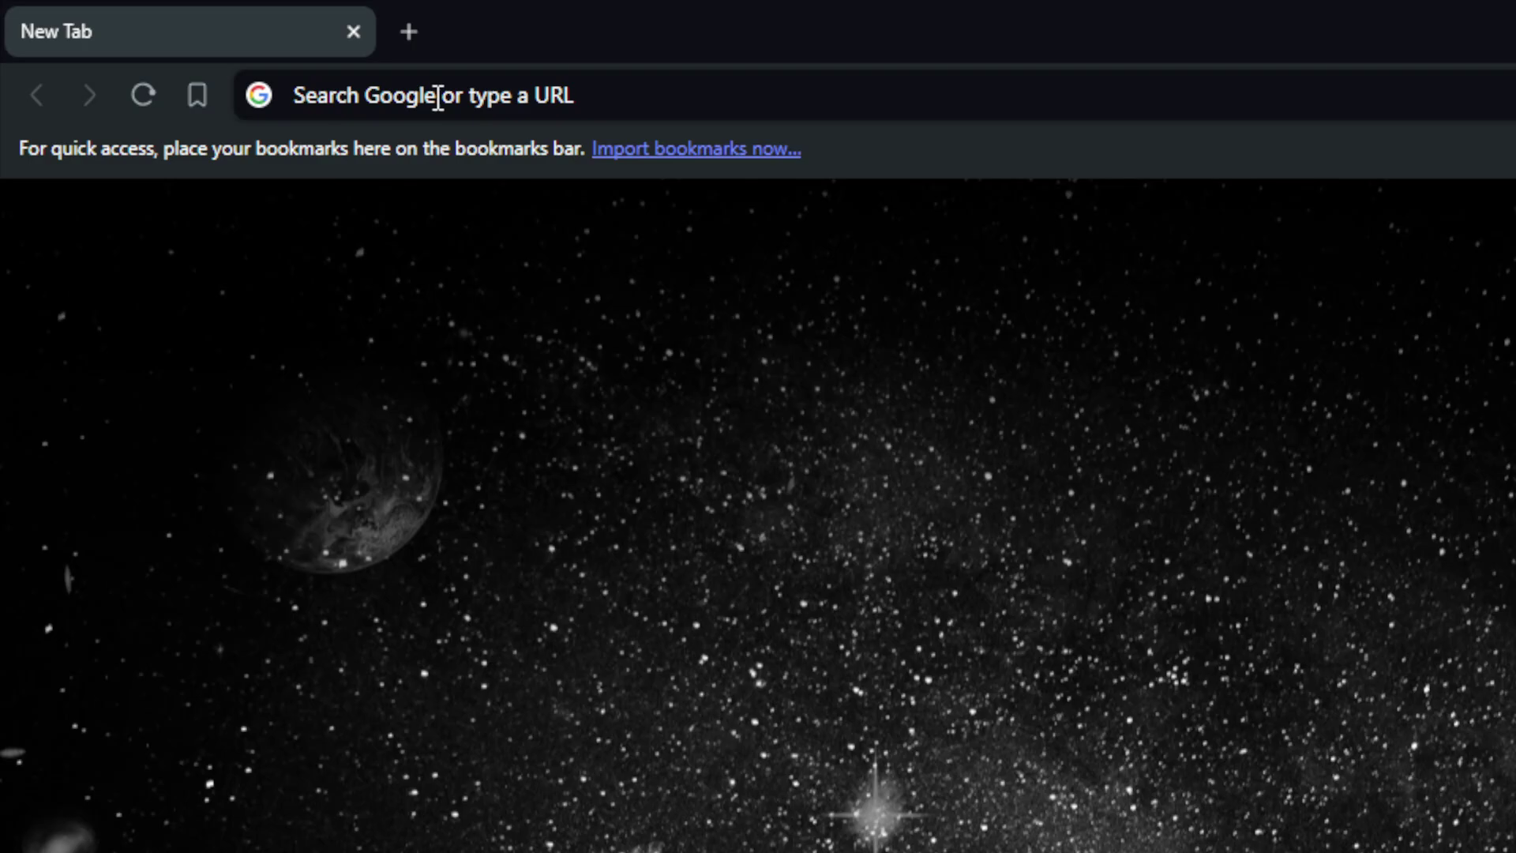
{"action": "left_click", "coordinate": [439, 99]}
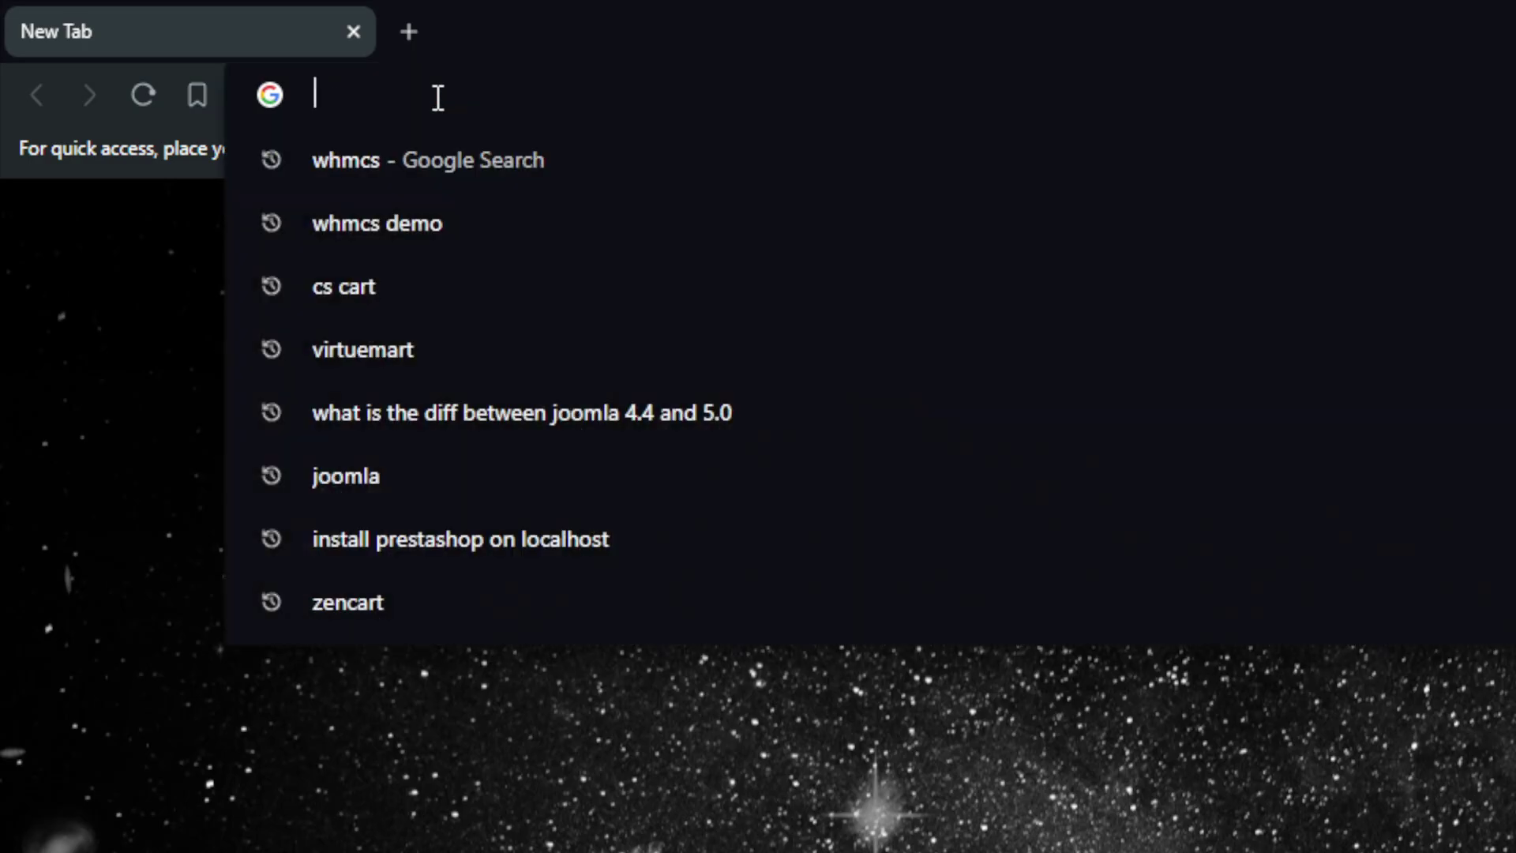
{"action": "type", "text": "conc"}
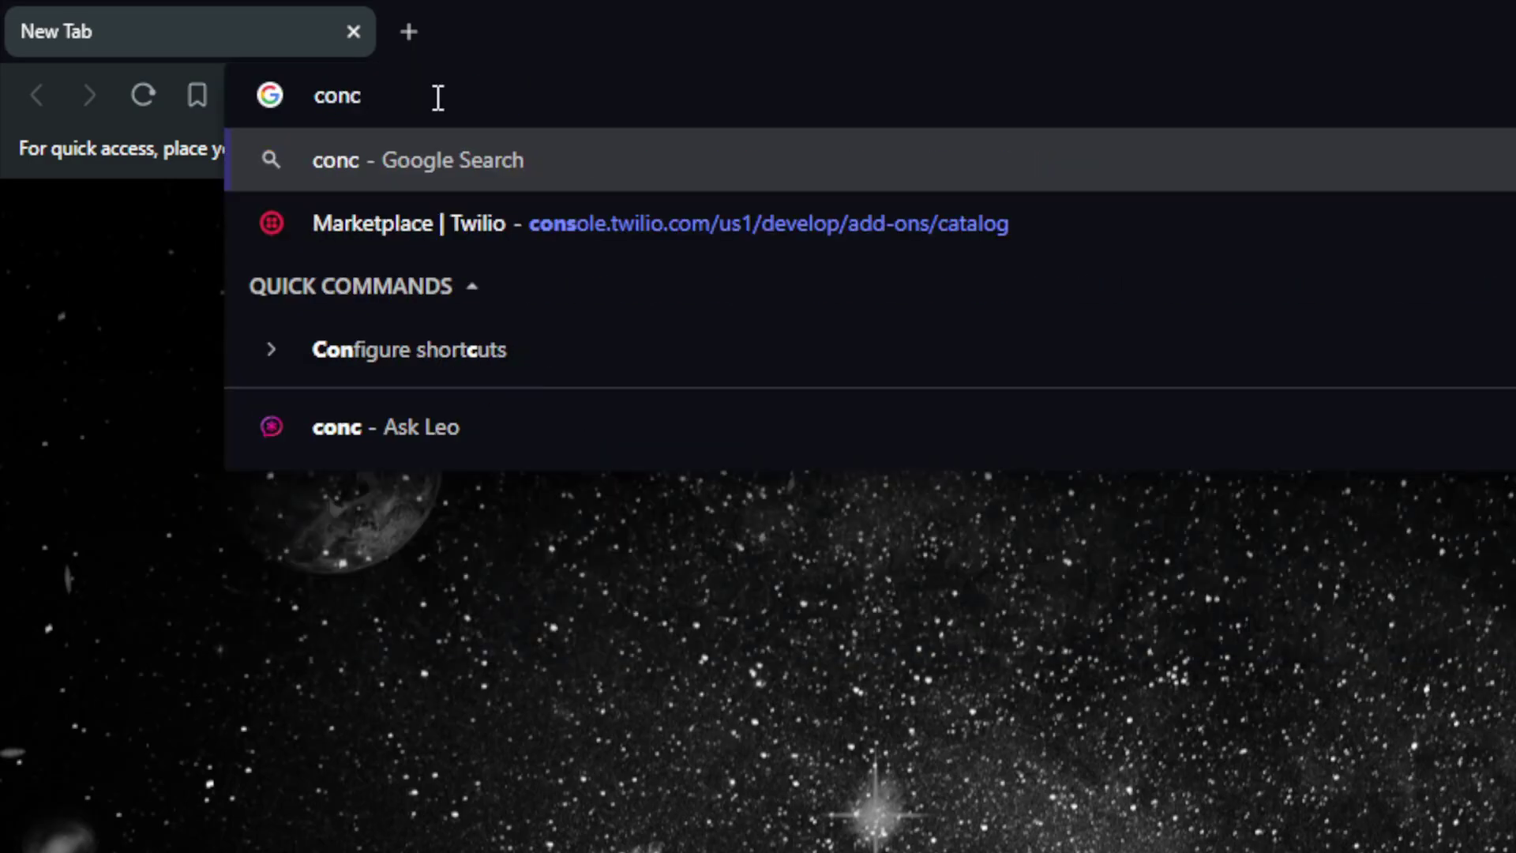
{"action": "type", "text": "rete5"}
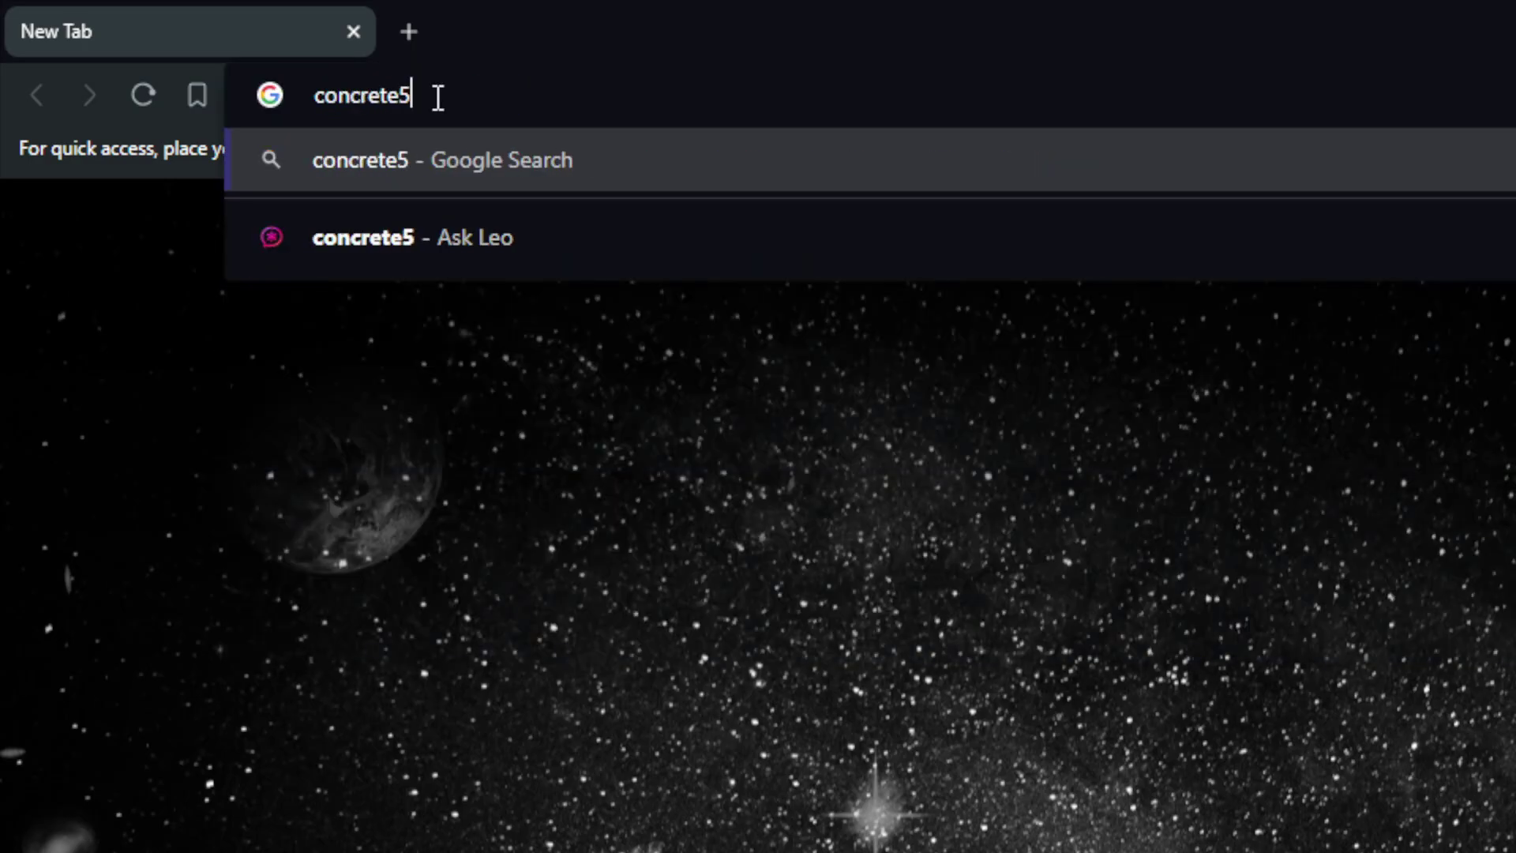
{"action": "key", "text": "Return"}
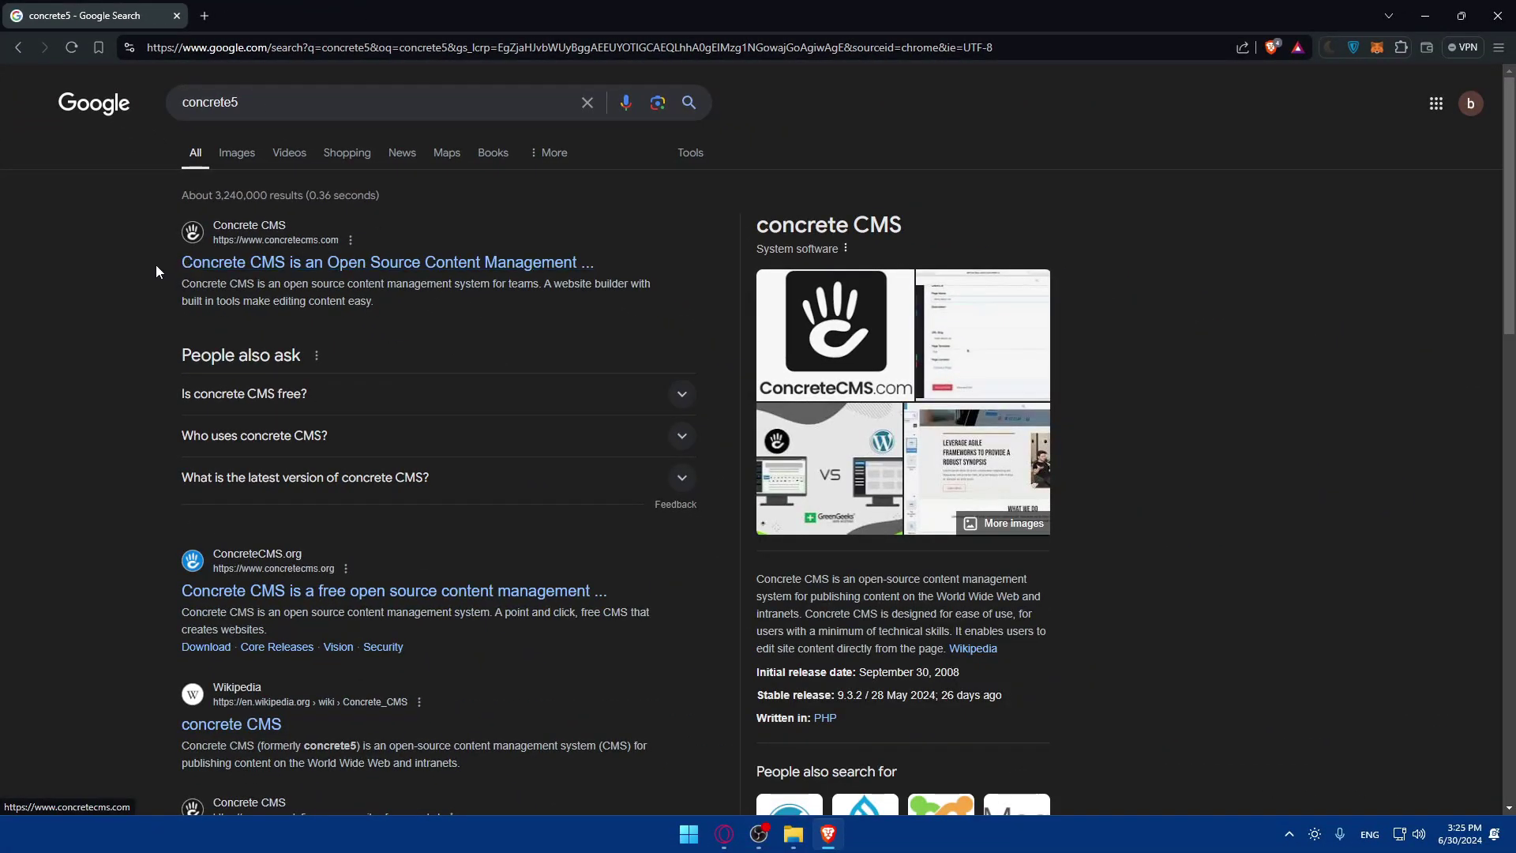
{"action": "left_click_drag", "start_coordinate": [162, 271], "coordinate": [644, 276]}
{"action": "left_click", "coordinate": [225, 274]}
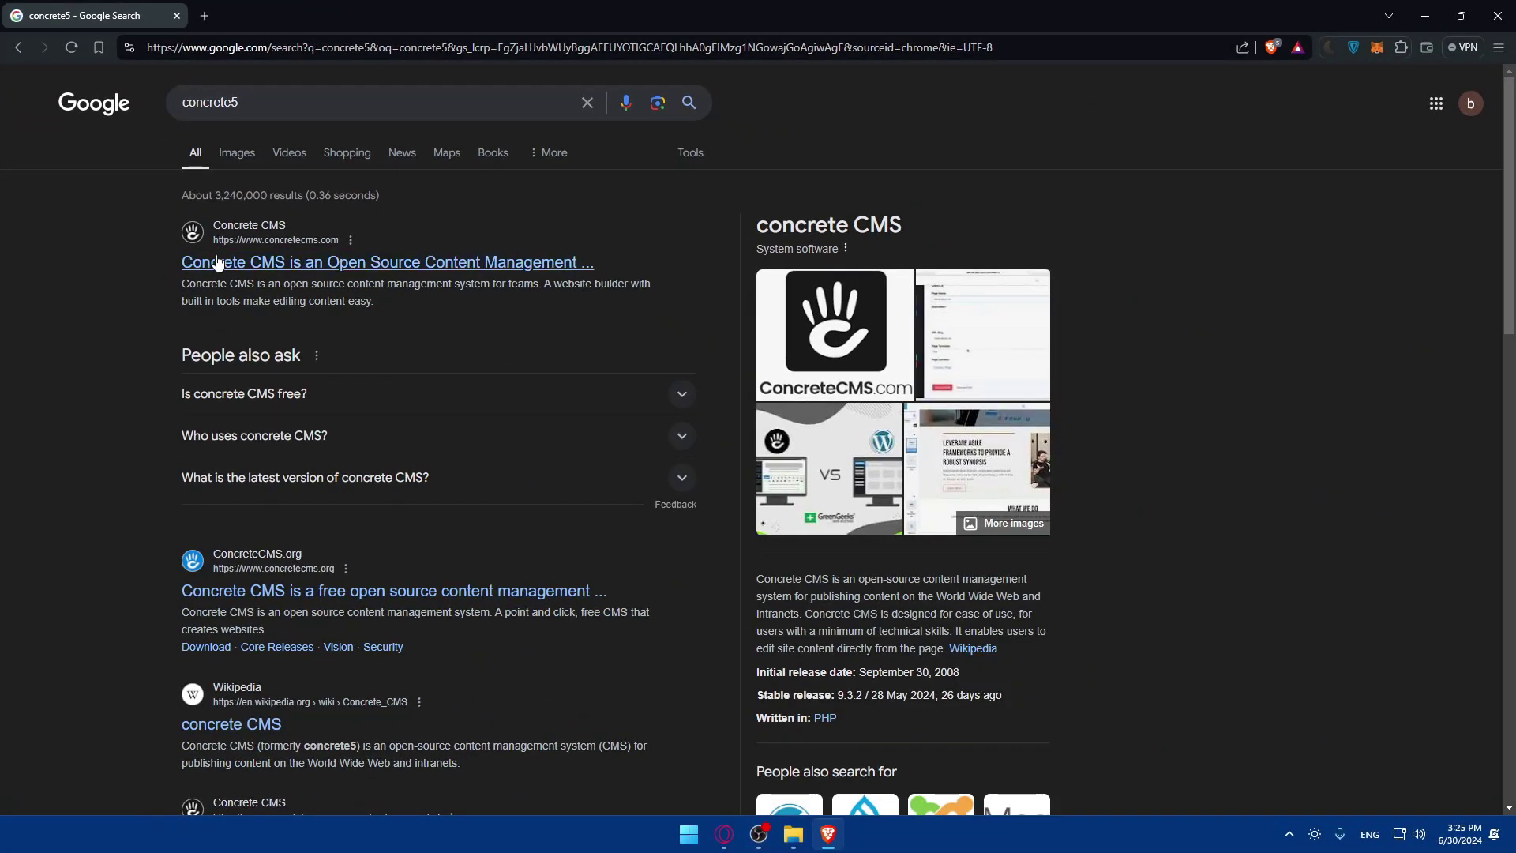
Open the official concretecms.com result and highlight the WEBSITES THAT DELIVER heading and intro.
{"action": "left_click", "coordinate": [324, 269]}
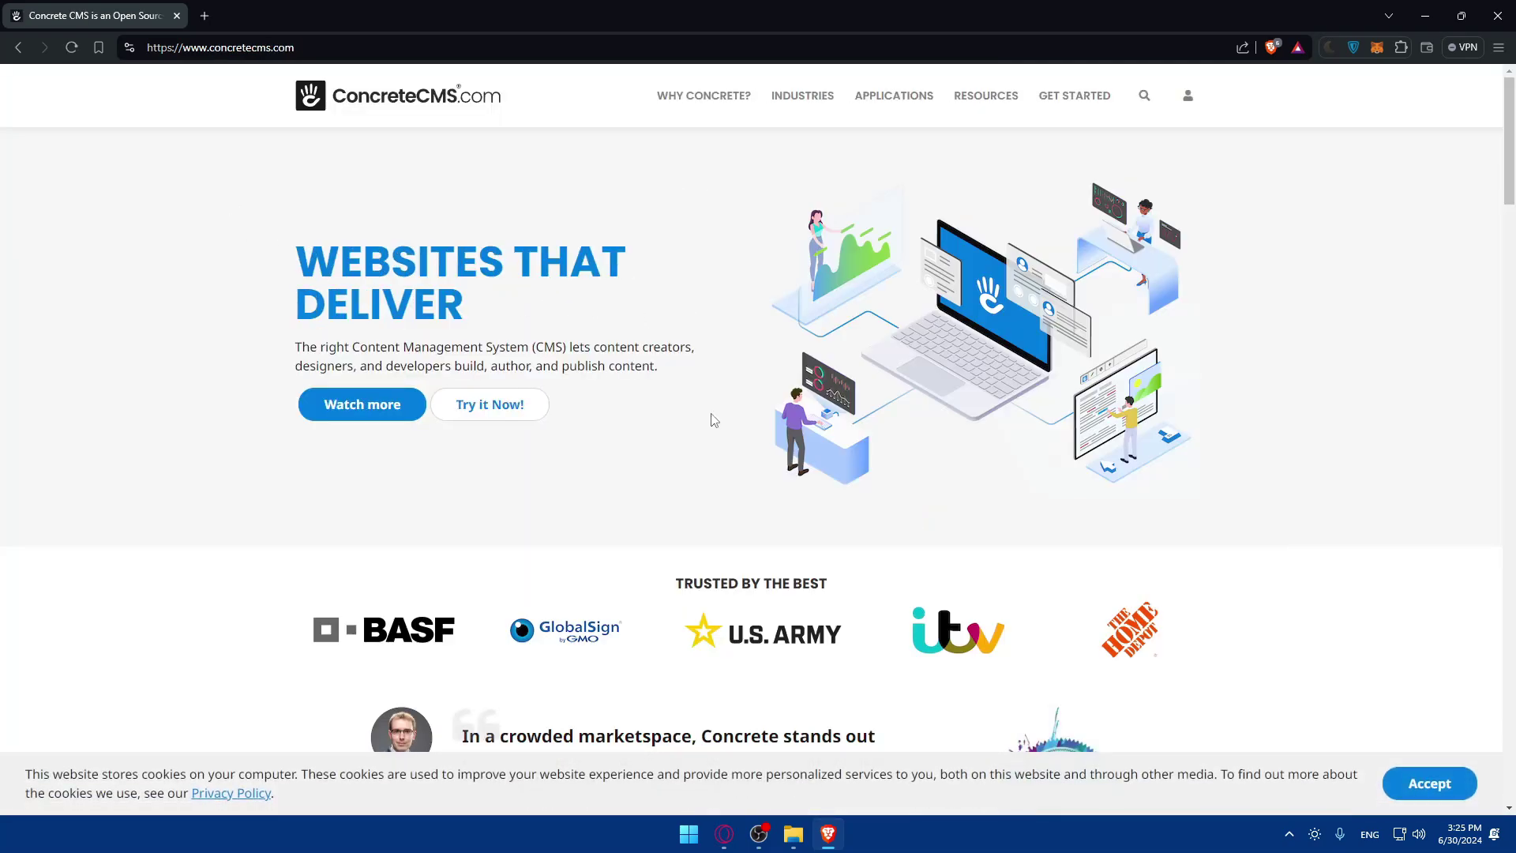
{"action": "scroll", "coordinate": [715, 369], "scroll_direction": "down", "scroll_amount": 4}
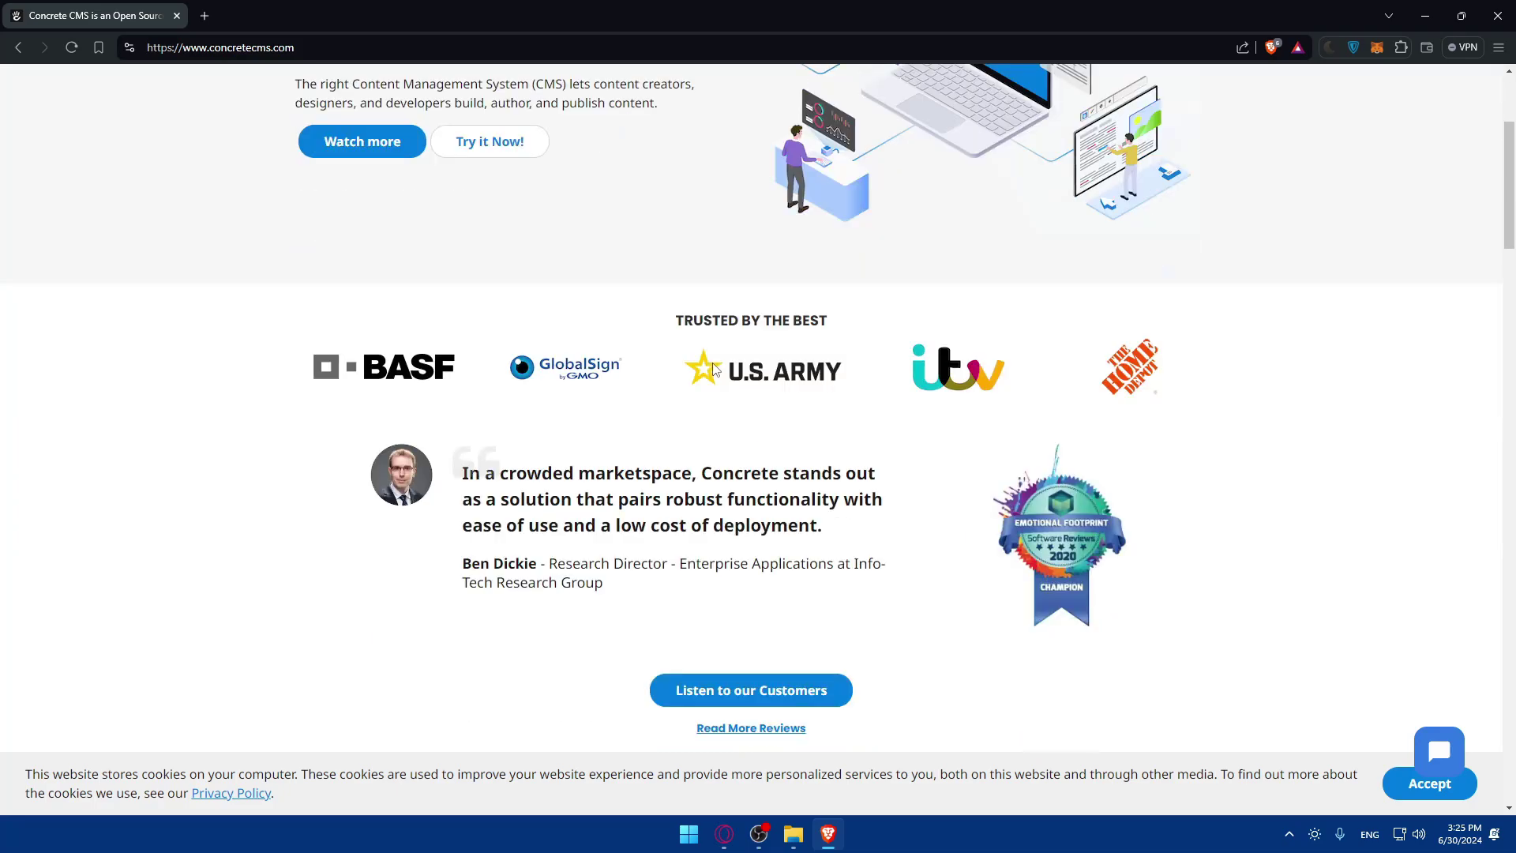
{"action": "scroll", "coordinate": [715, 369], "scroll_direction": "up", "scroll_amount": 4}
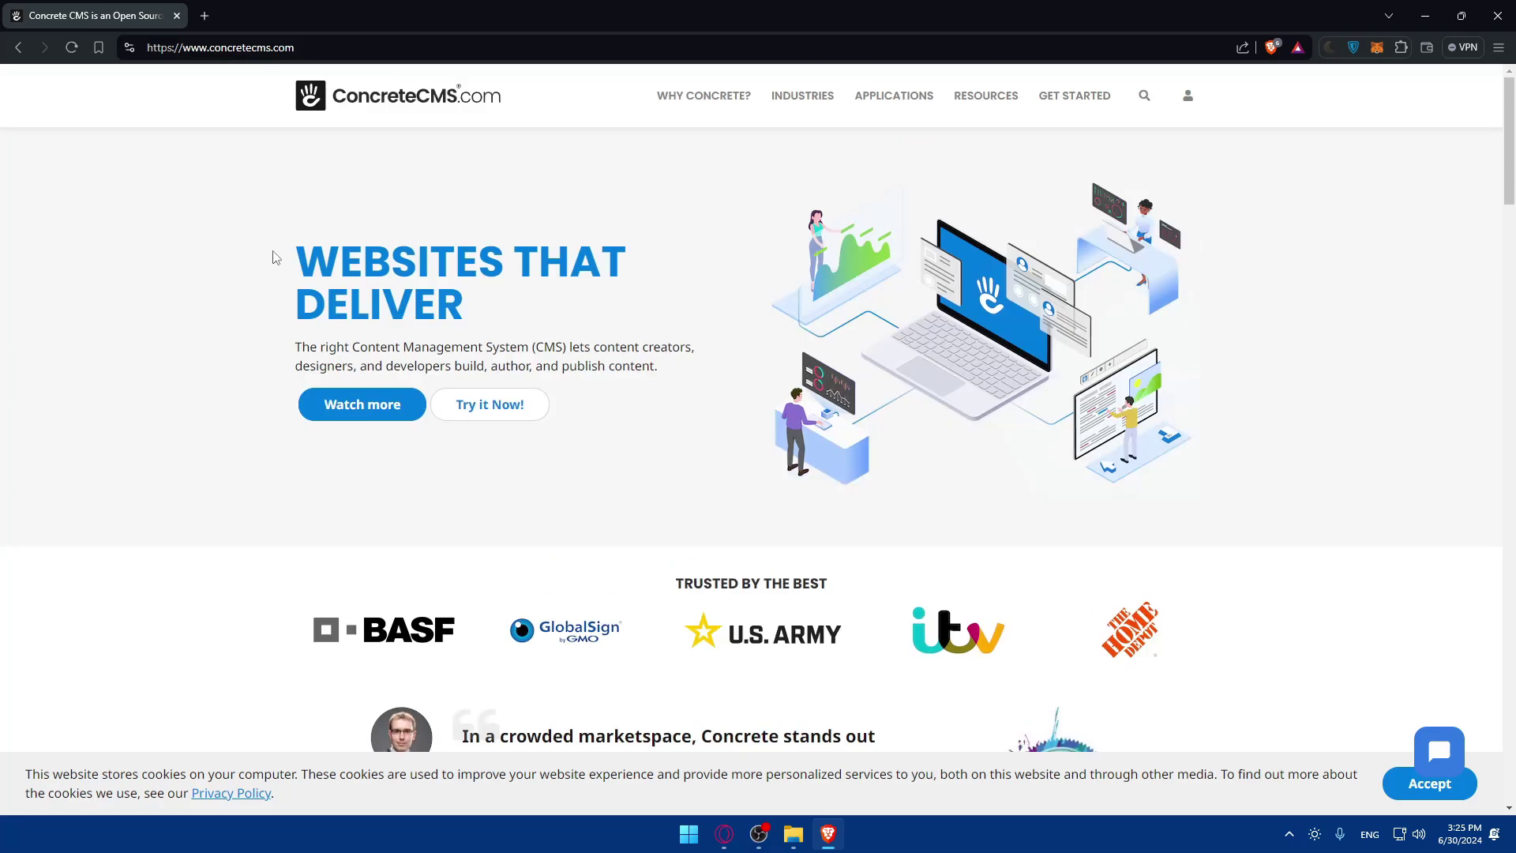
{"action": "left_click_drag", "start_coordinate": [275, 256], "coordinate": [502, 319]}
{"action": "left_click_drag", "start_coordinate": [297, 346], "coordinate": [665, 373]}
{"action": "left_click", "coordinate": [668, 379]}
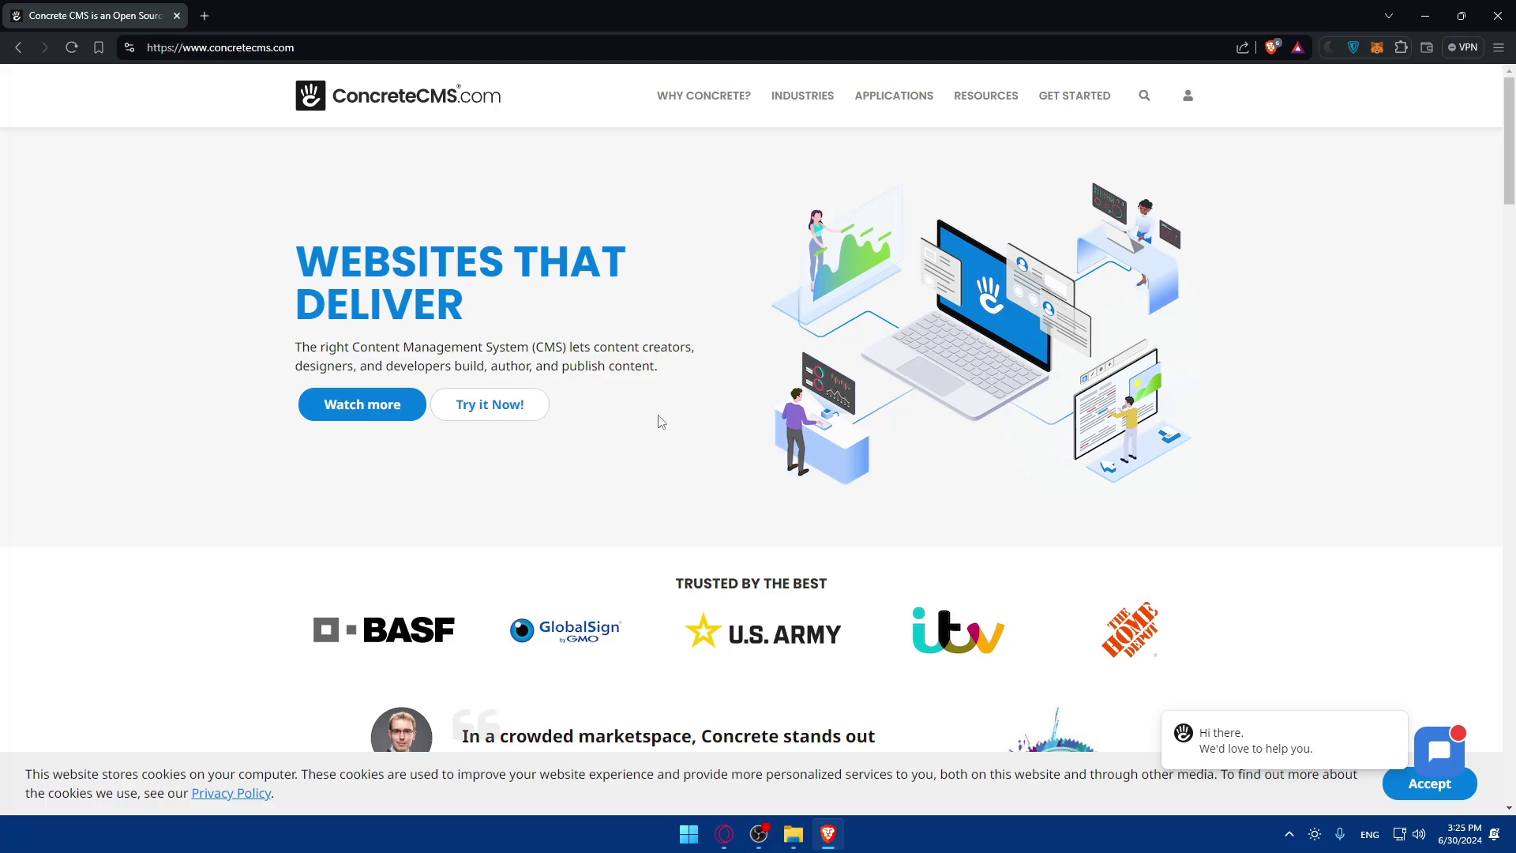
Browse down the homepage to the $4.99, $19 and Call Us hosting plans, pointing at GET STARTED.
{"action": "scroll", "coordinate": [714, 388], "scroll_direction": "down", "scroll_amount": 3}
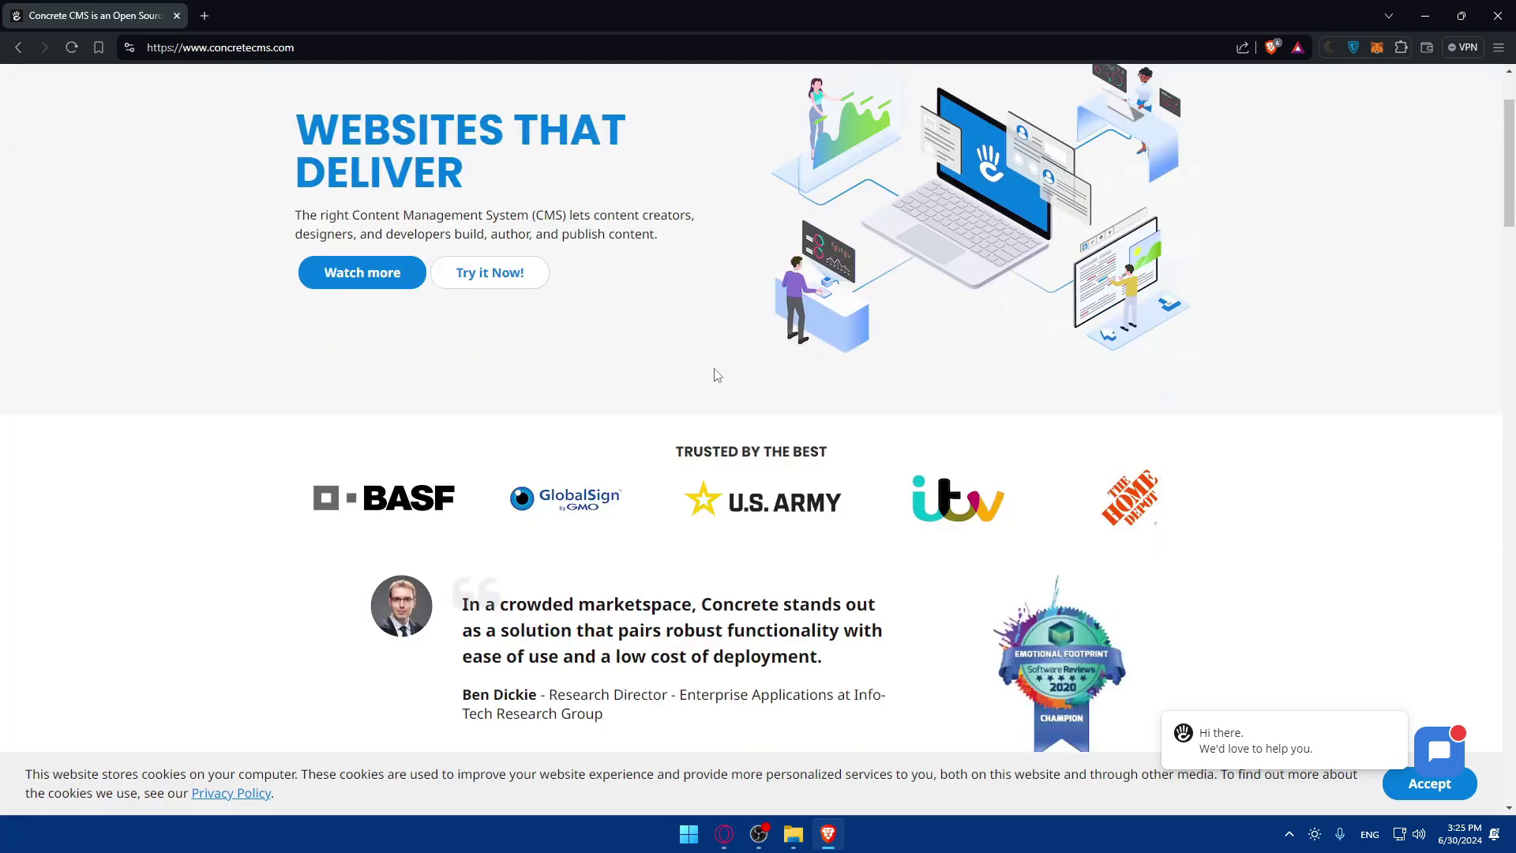
{"action": "scroll", "coordinate": [700, 356], "scroll_direction": "down", "scroll_amount": 14}
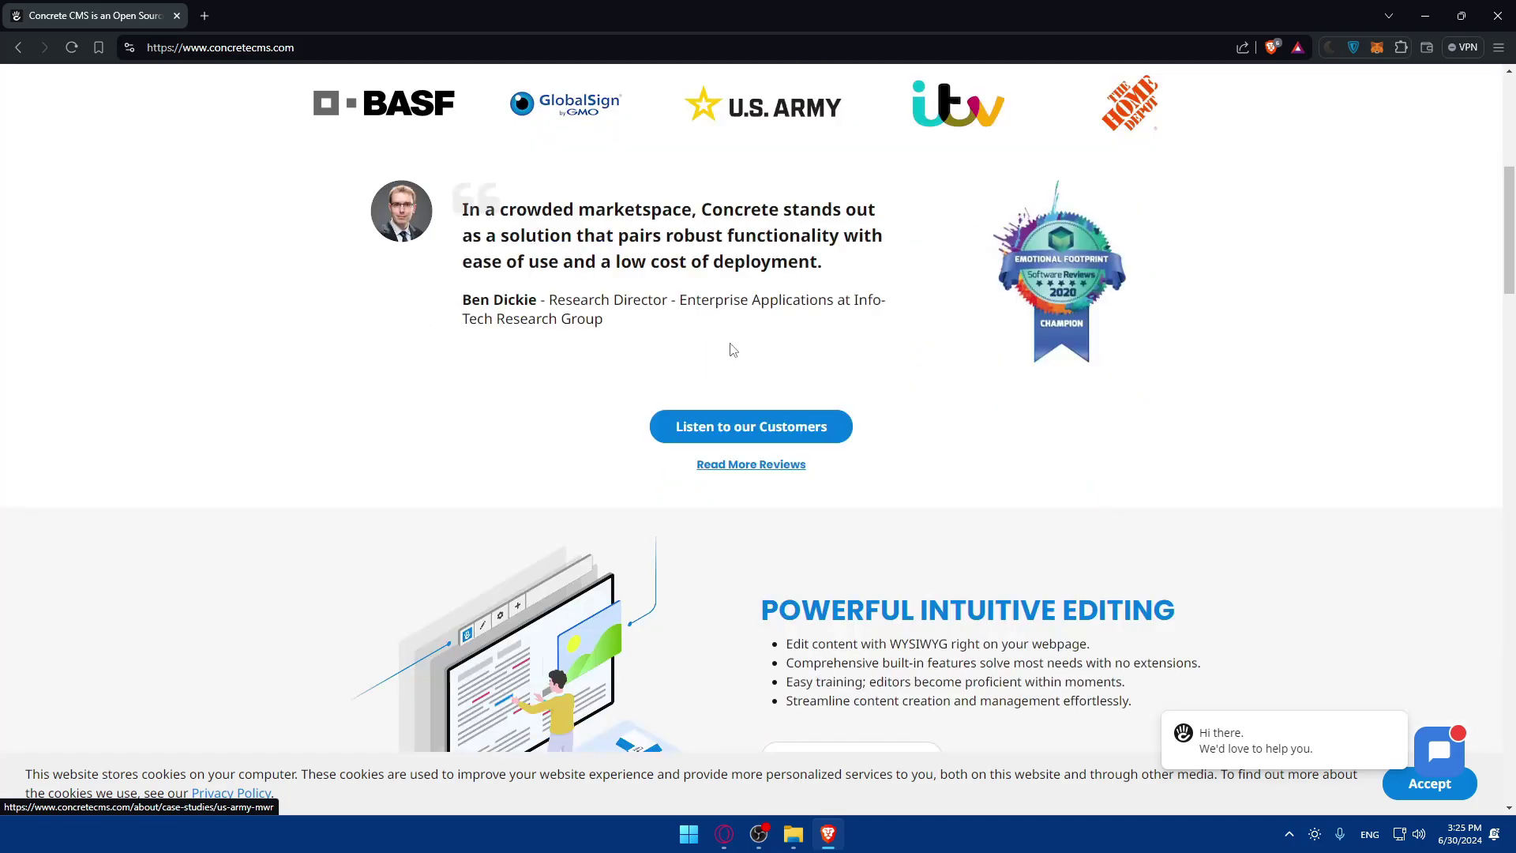
{"action": "scroll", "coordinate": [682, 343], "scroll_direction": "down", "scroll_amount": 20}
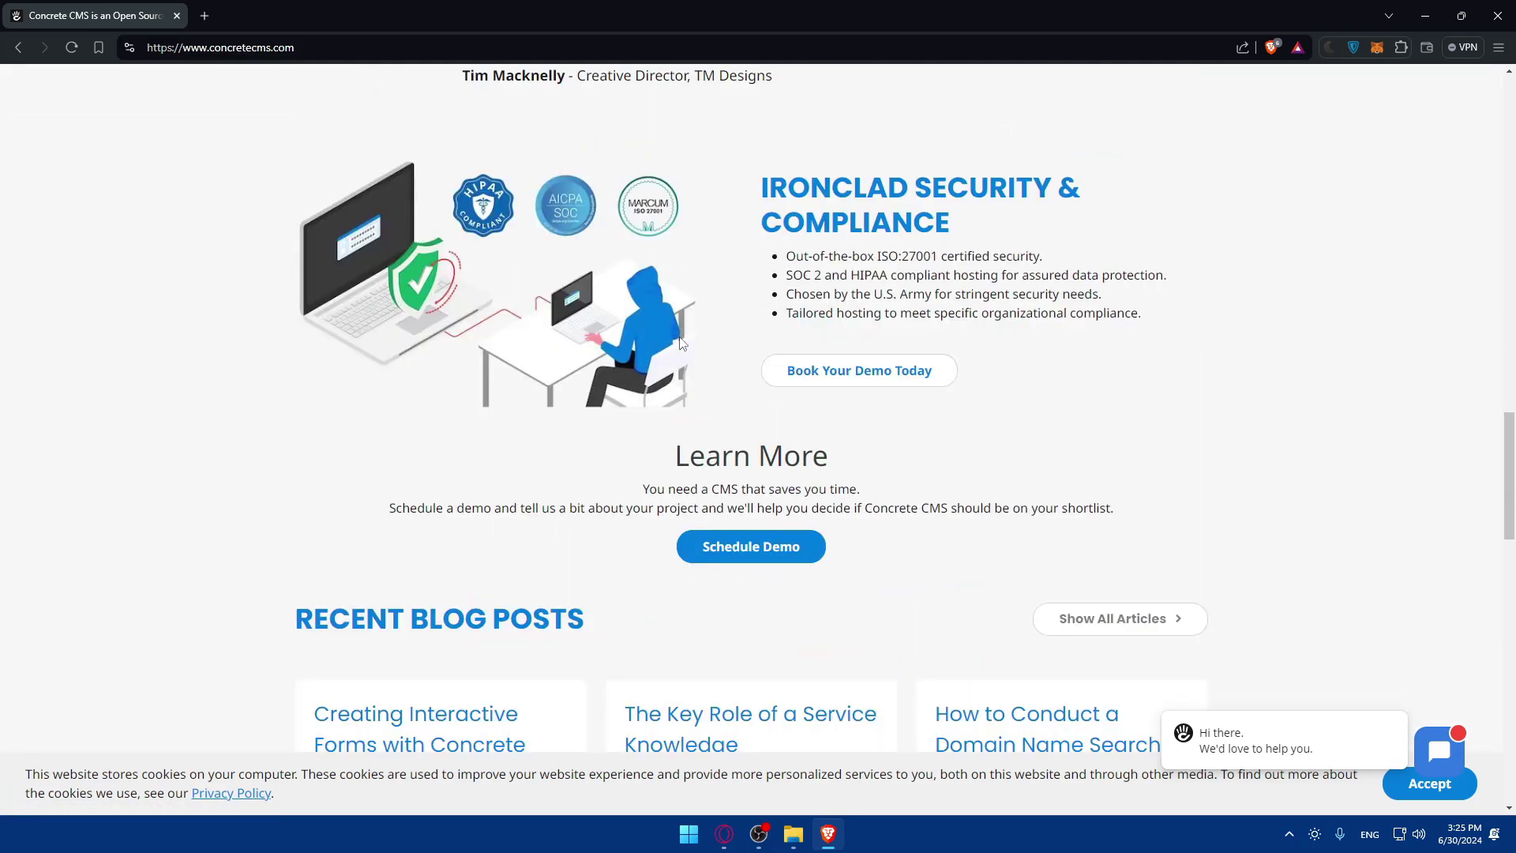
{"action": "scroll", "coordinate": [682, 343], "scroll_direction": "up", "scroll_amount": 2}
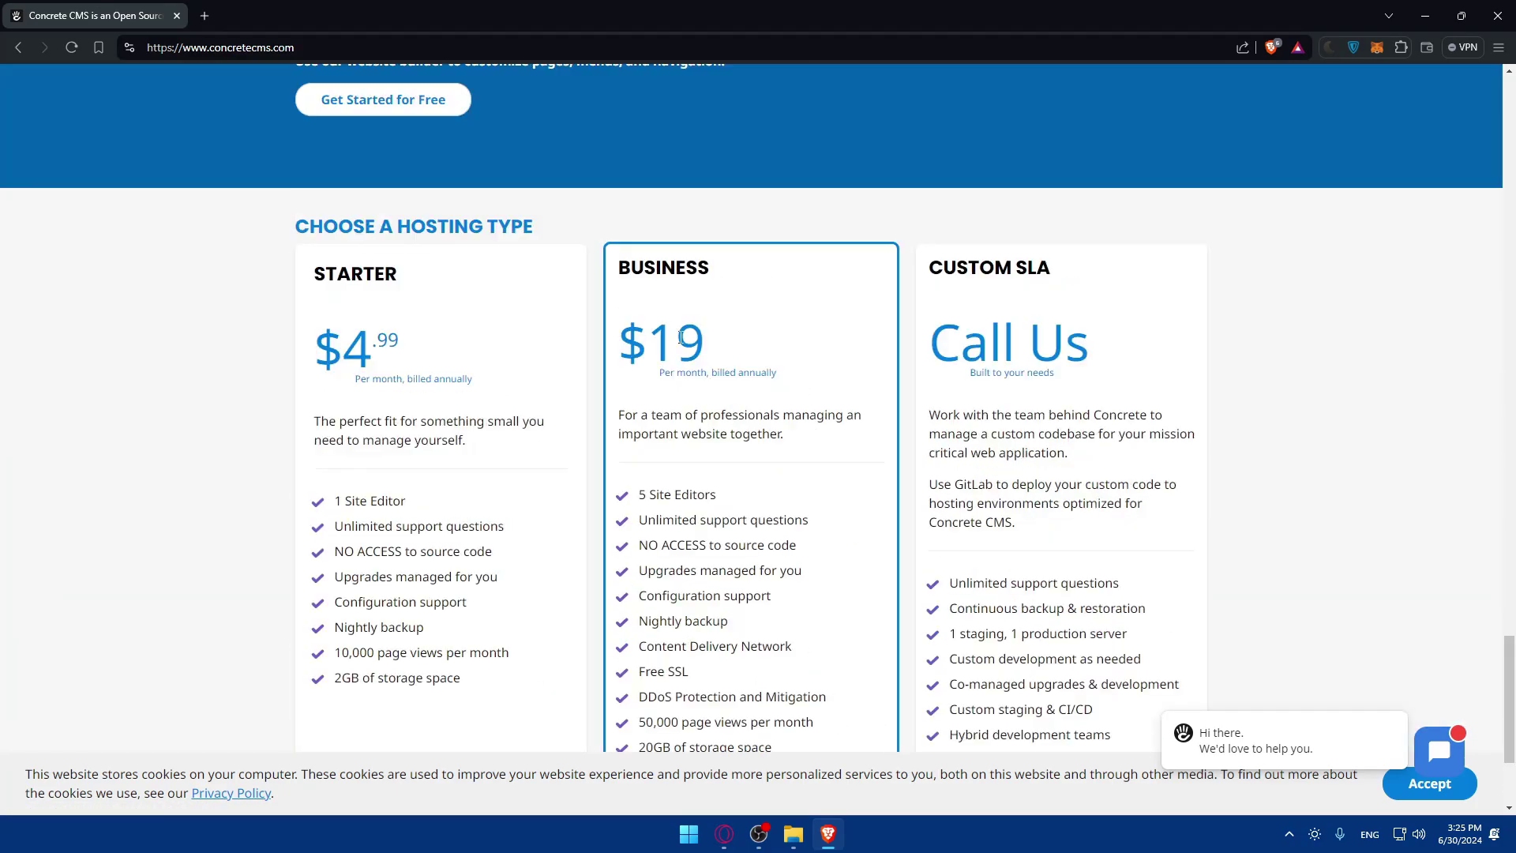
{"action": "scroll", "coordinate": [683, 343], "scroll_direction": "down", "scroll_amount": 2}
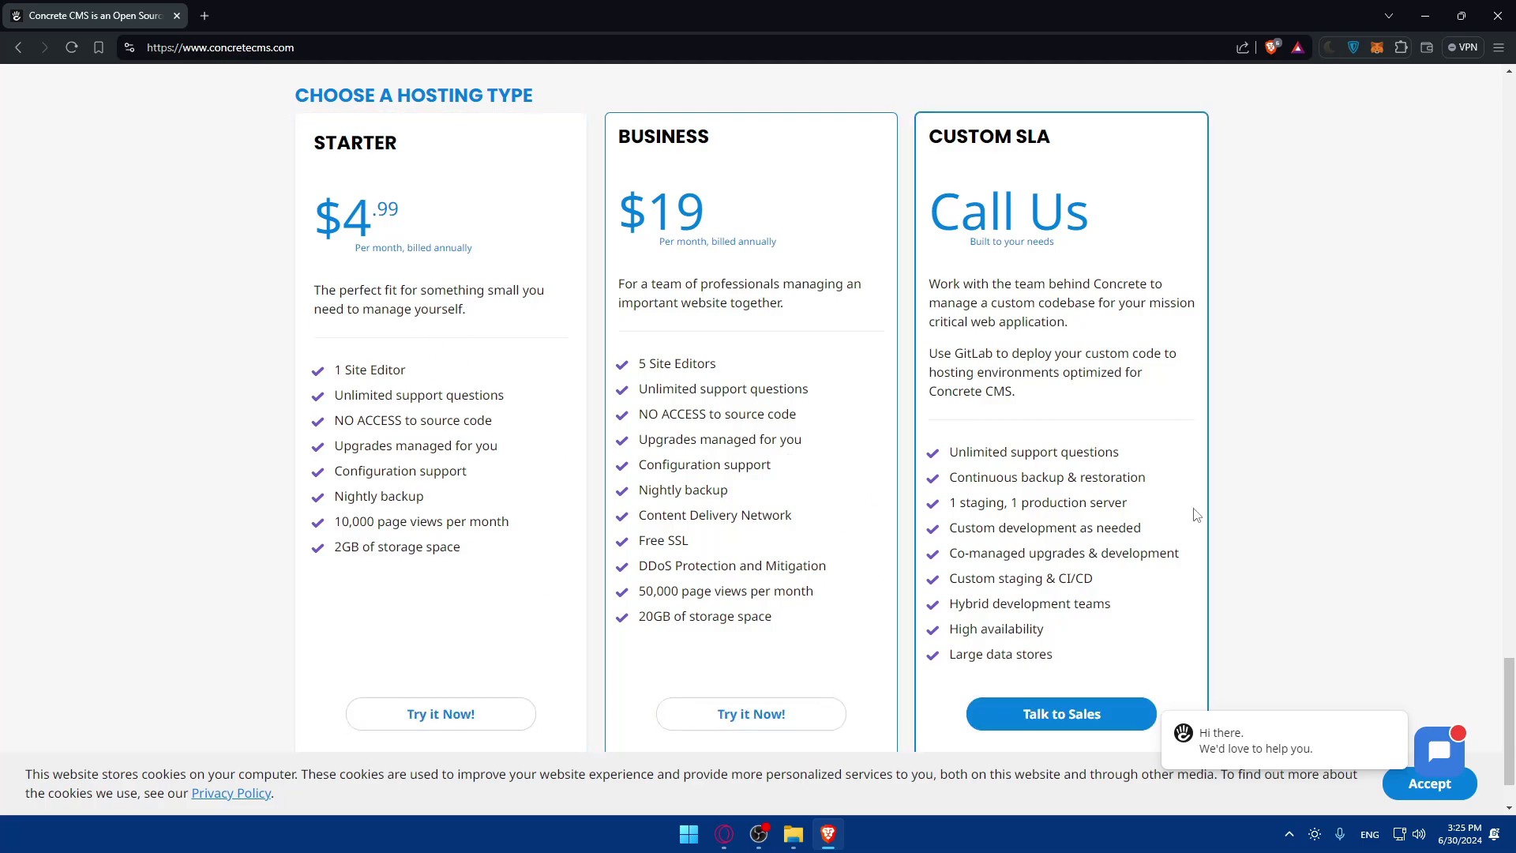
{"action": "scroll", "coordinate": [534, 434], "scroll_direction": "up", "scroll_amount": 3}
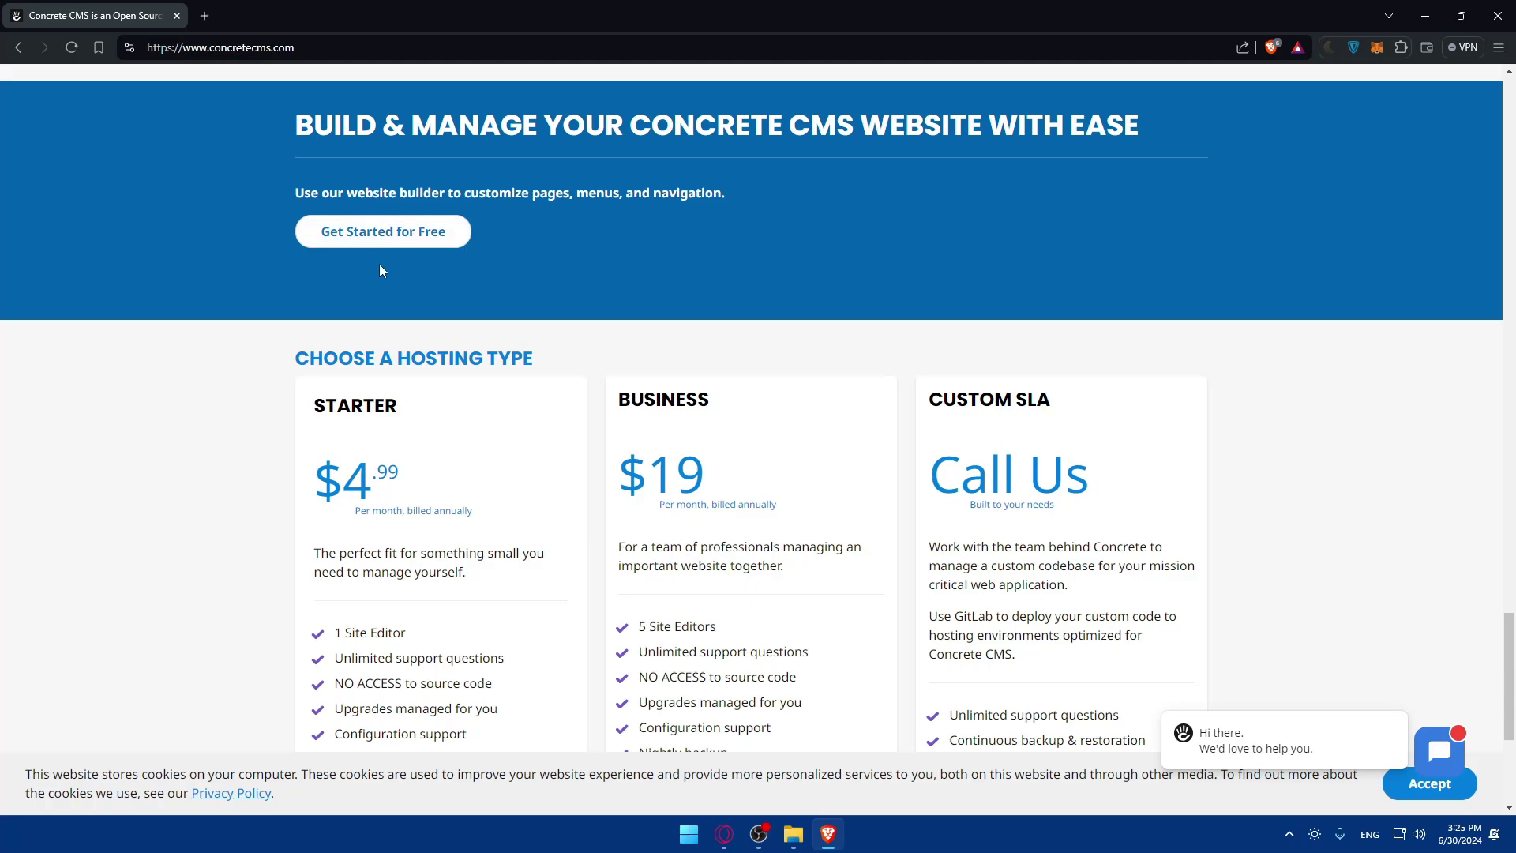
{"action": "scroll", "coordinate": [344, 255], "scroll_direction": "down", "scroll_amount": 2}
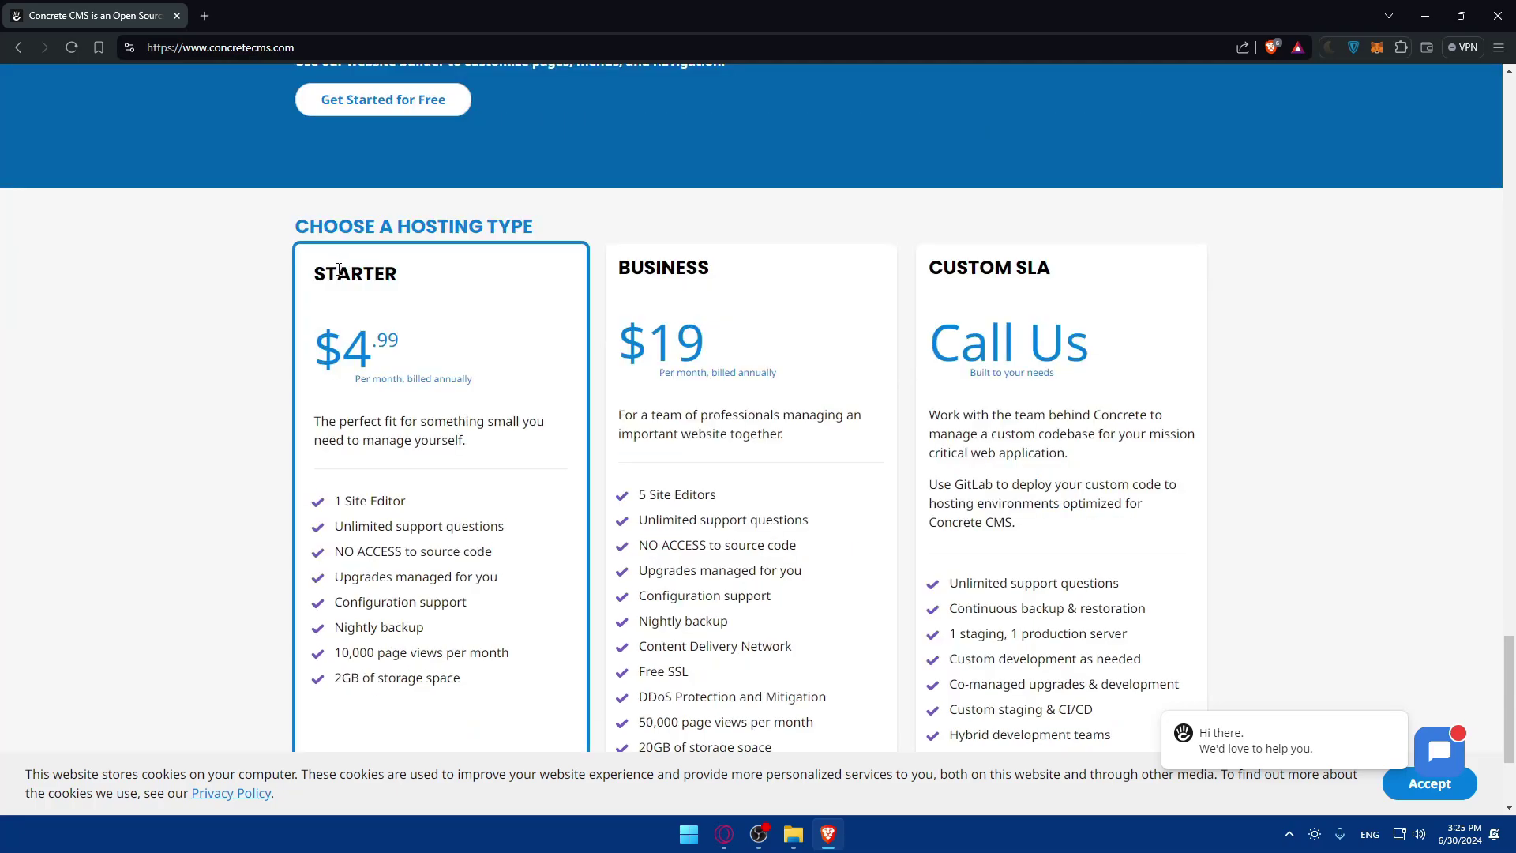
{"action": "scroll", "coordinate": [494, 284], "scroll_direction": "down", "scroll_amount": 3}
{"action": "scroll", "coordinate": [504, 284], "scroll_direction": "up", "scroll_amount": 20}
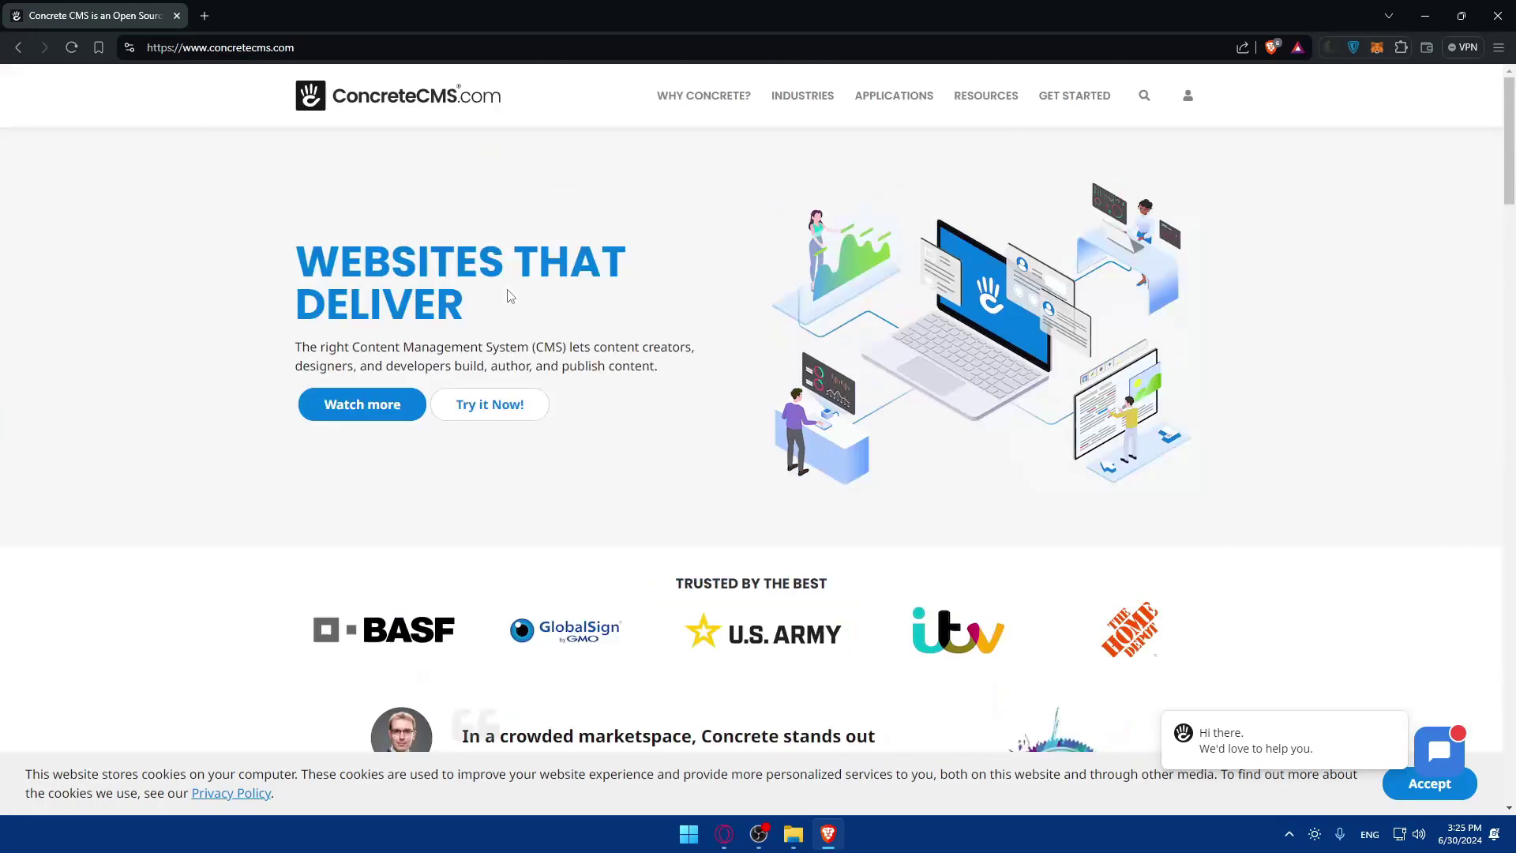
{"action": "mouse_move", "coordinate": [1070, 108]}
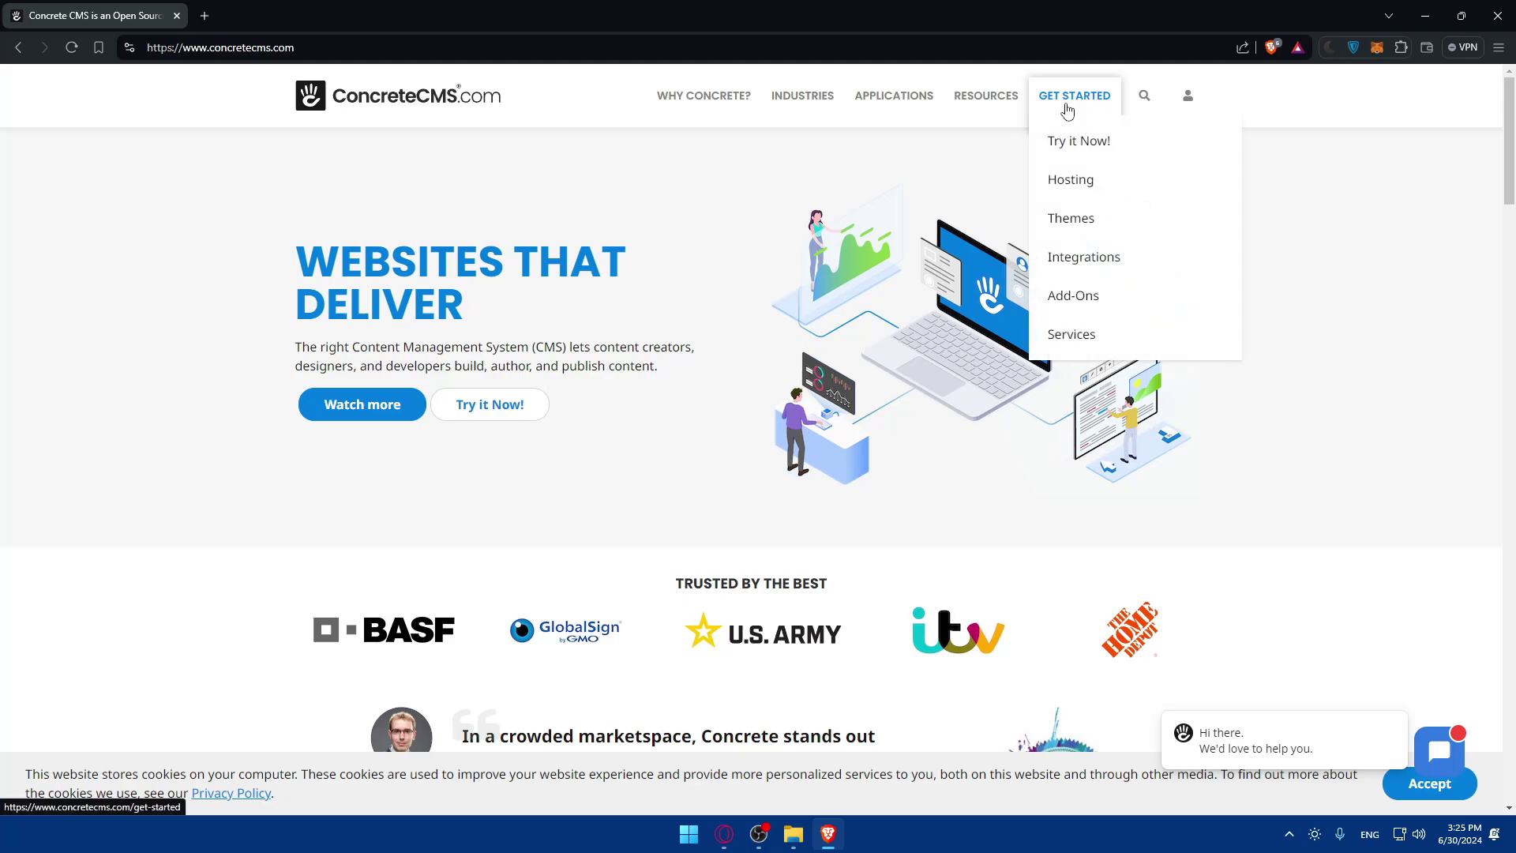
On the trial-site signup page, opt out of the eNewsletter and enter the account email and passwords.
{"action": "left_click", "coordinate": [1081, 148]}
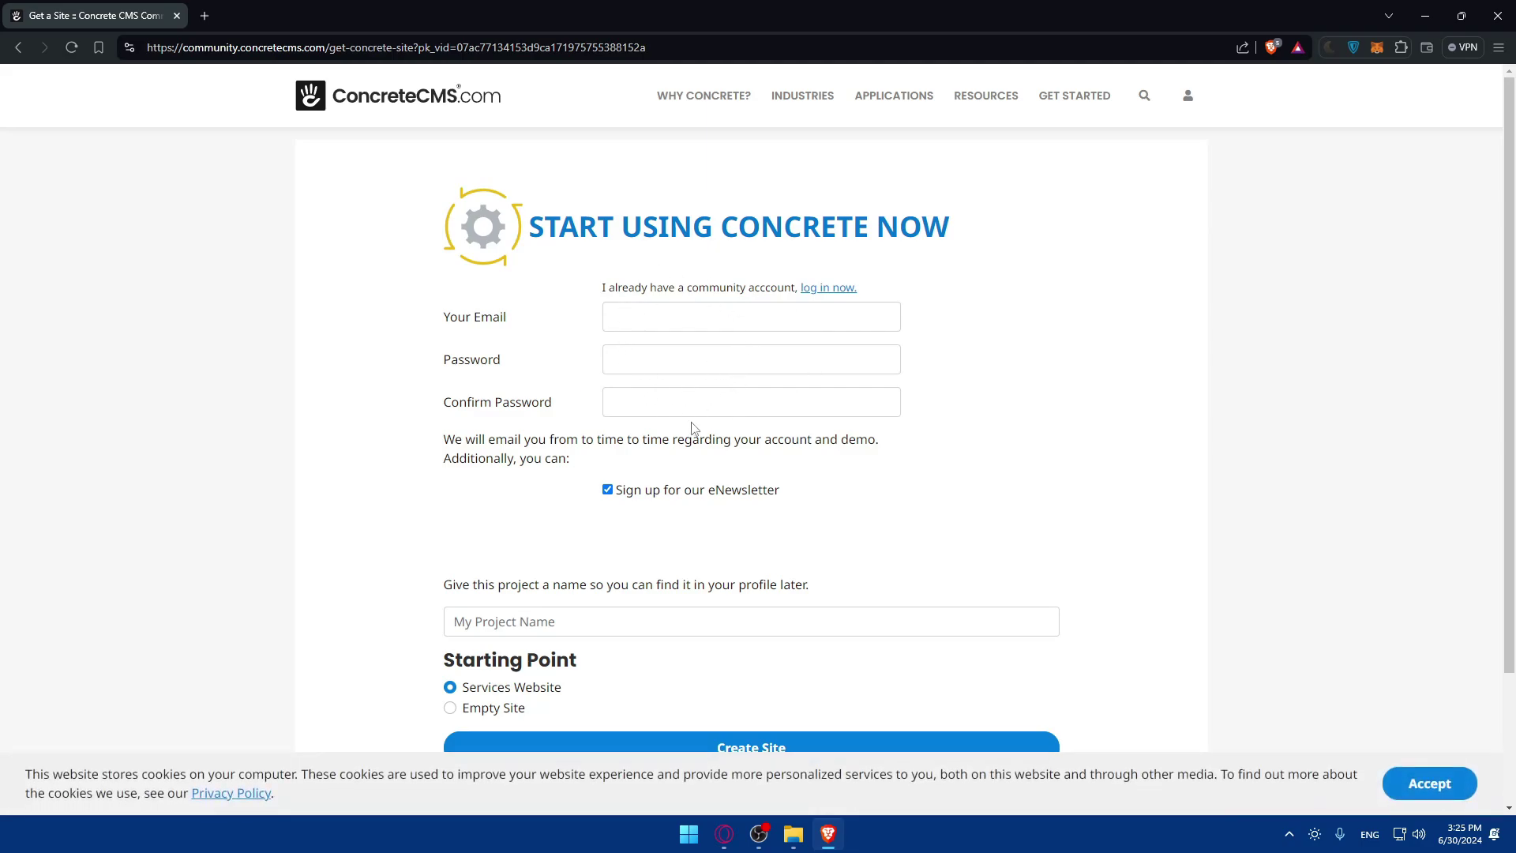
{"action": "left_click", "coordinate": [607, 490]}
{"action": "scroll", "coordinate": [783, 477], "scroll_direction": "down", "scroll_amount": 2}
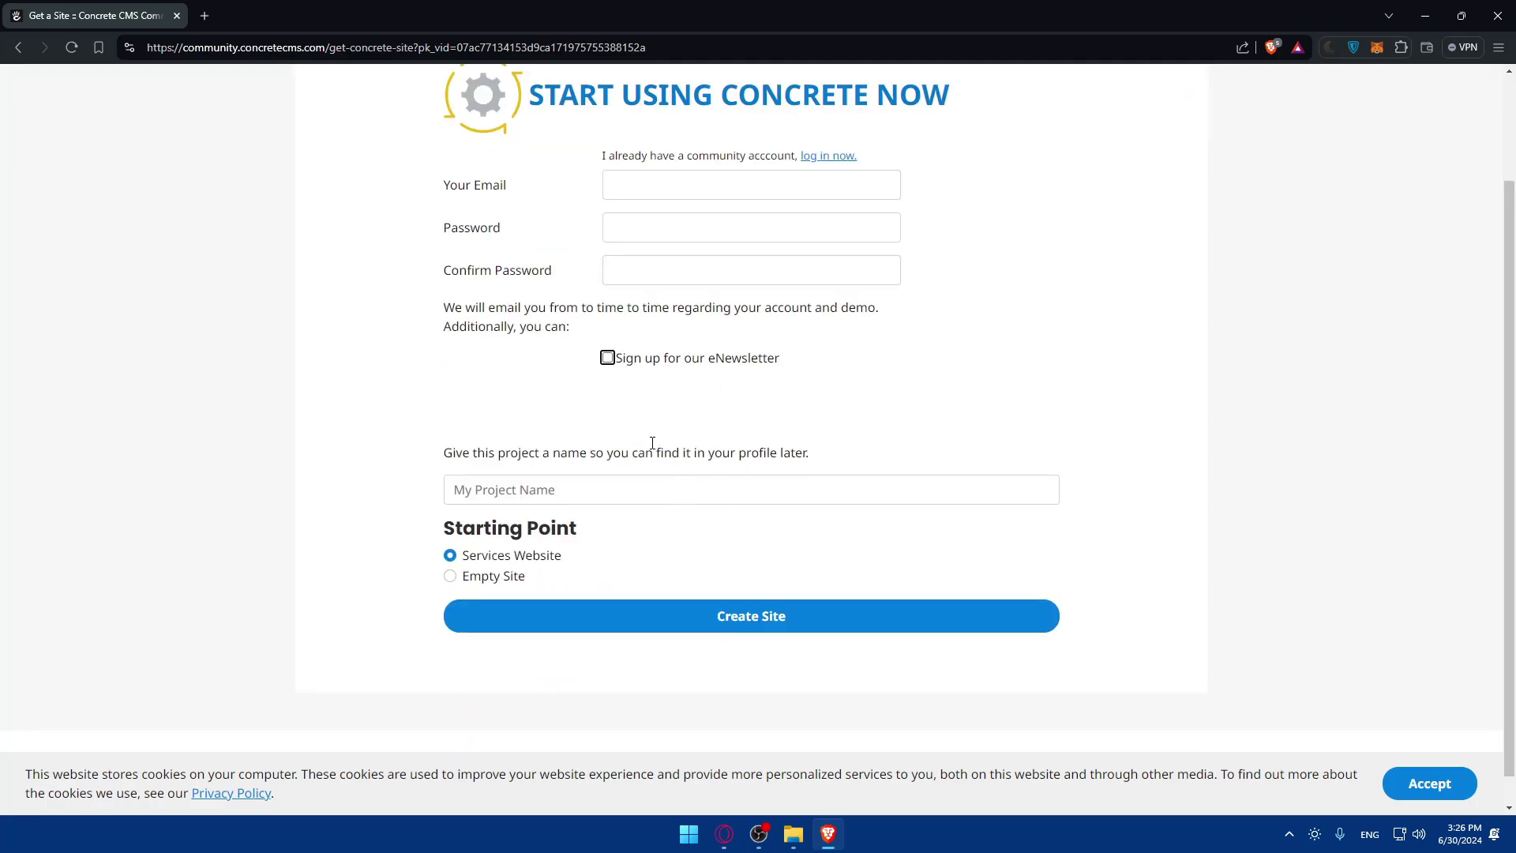
{"action": "left_click", "coordinate": [670, 198]}
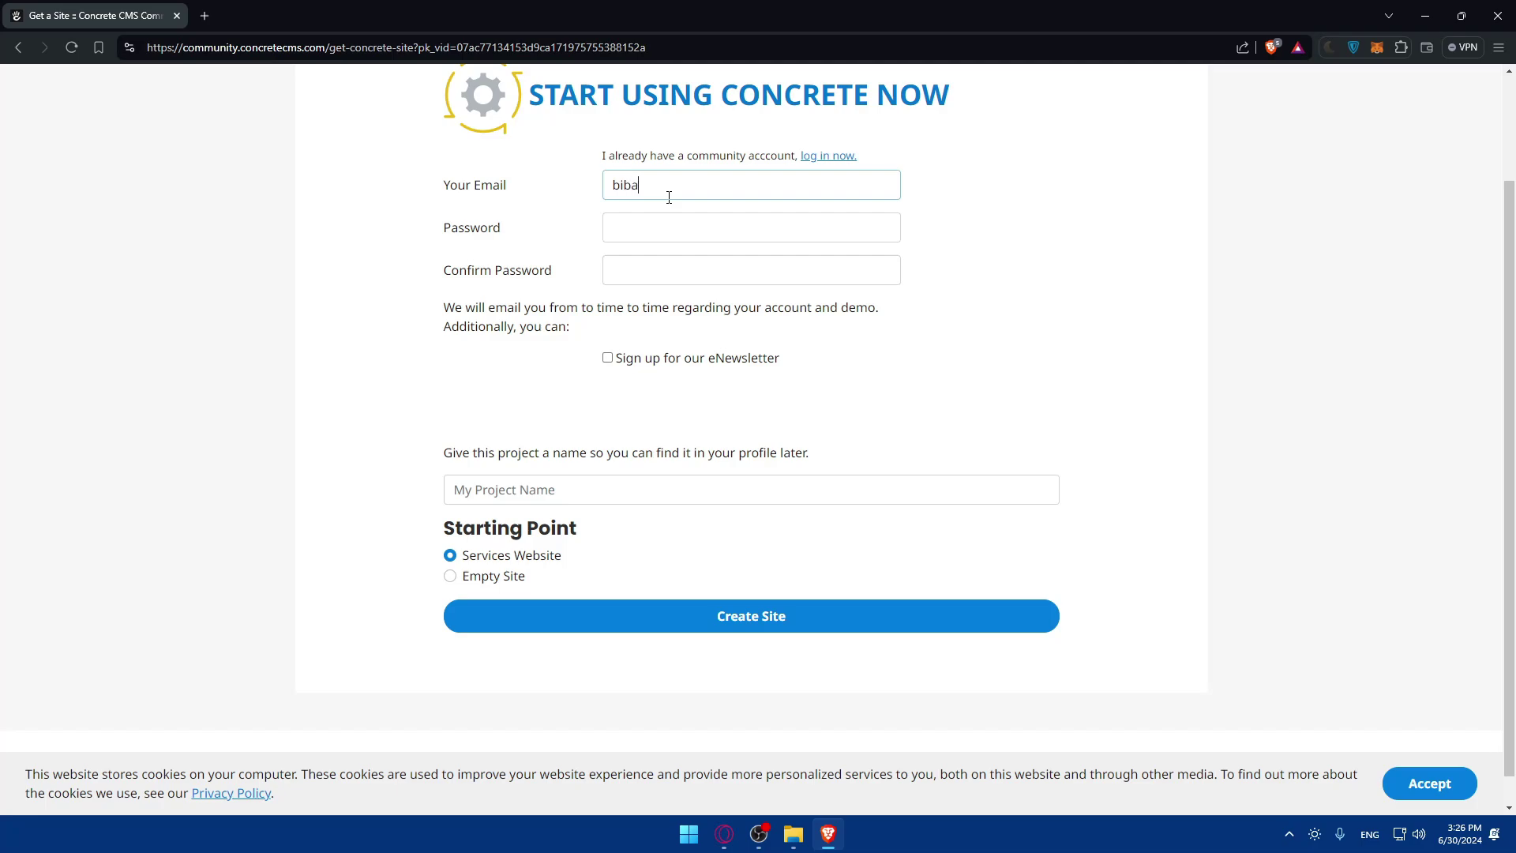
{"action": "left_click", "coordinate": [688, 227]}
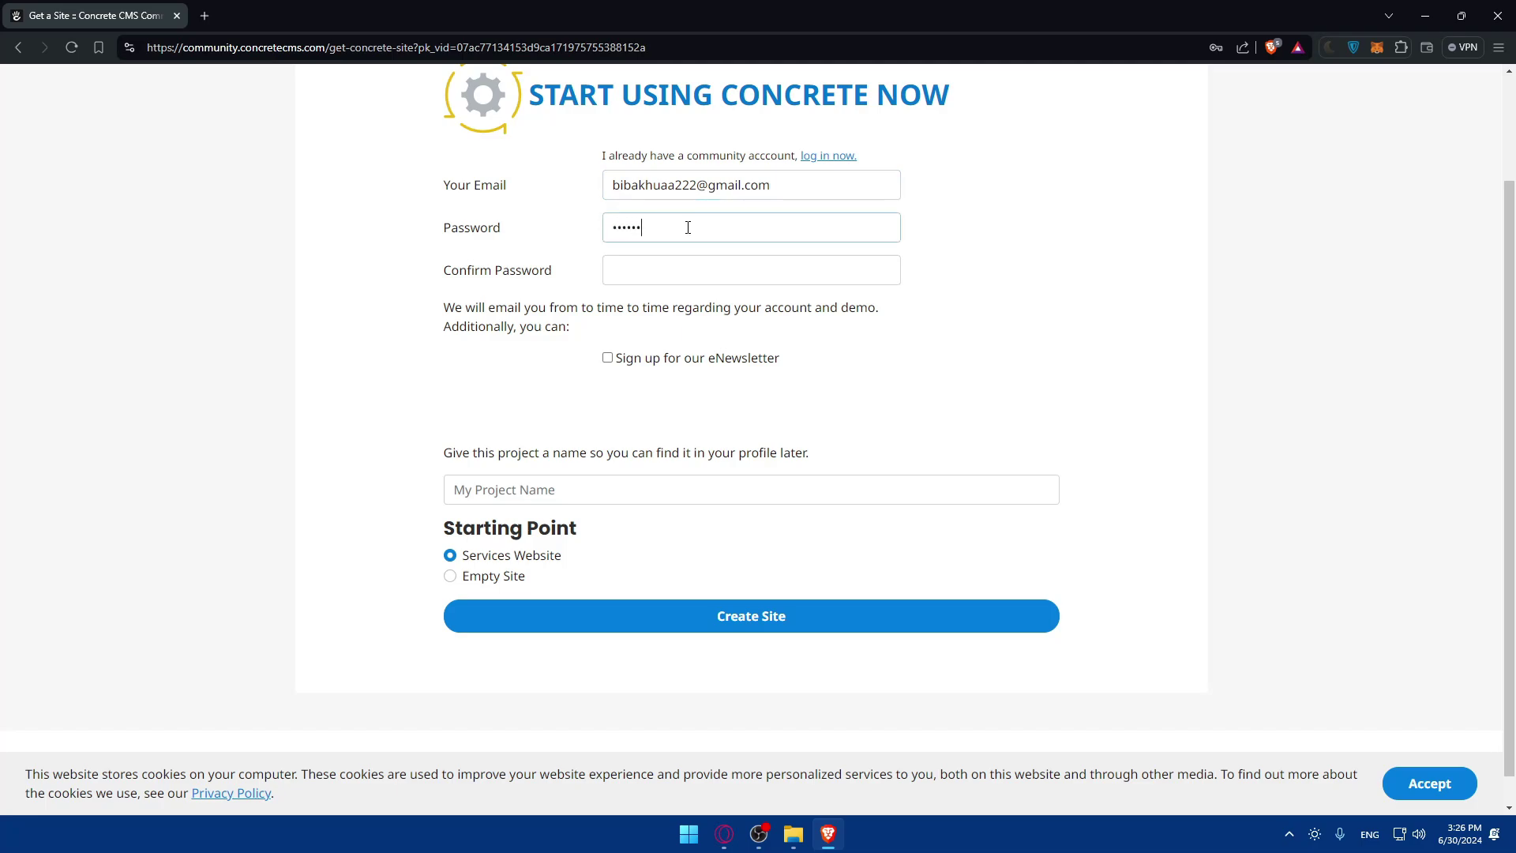
{"action": "left_click", "coordinate": [697, 276]}
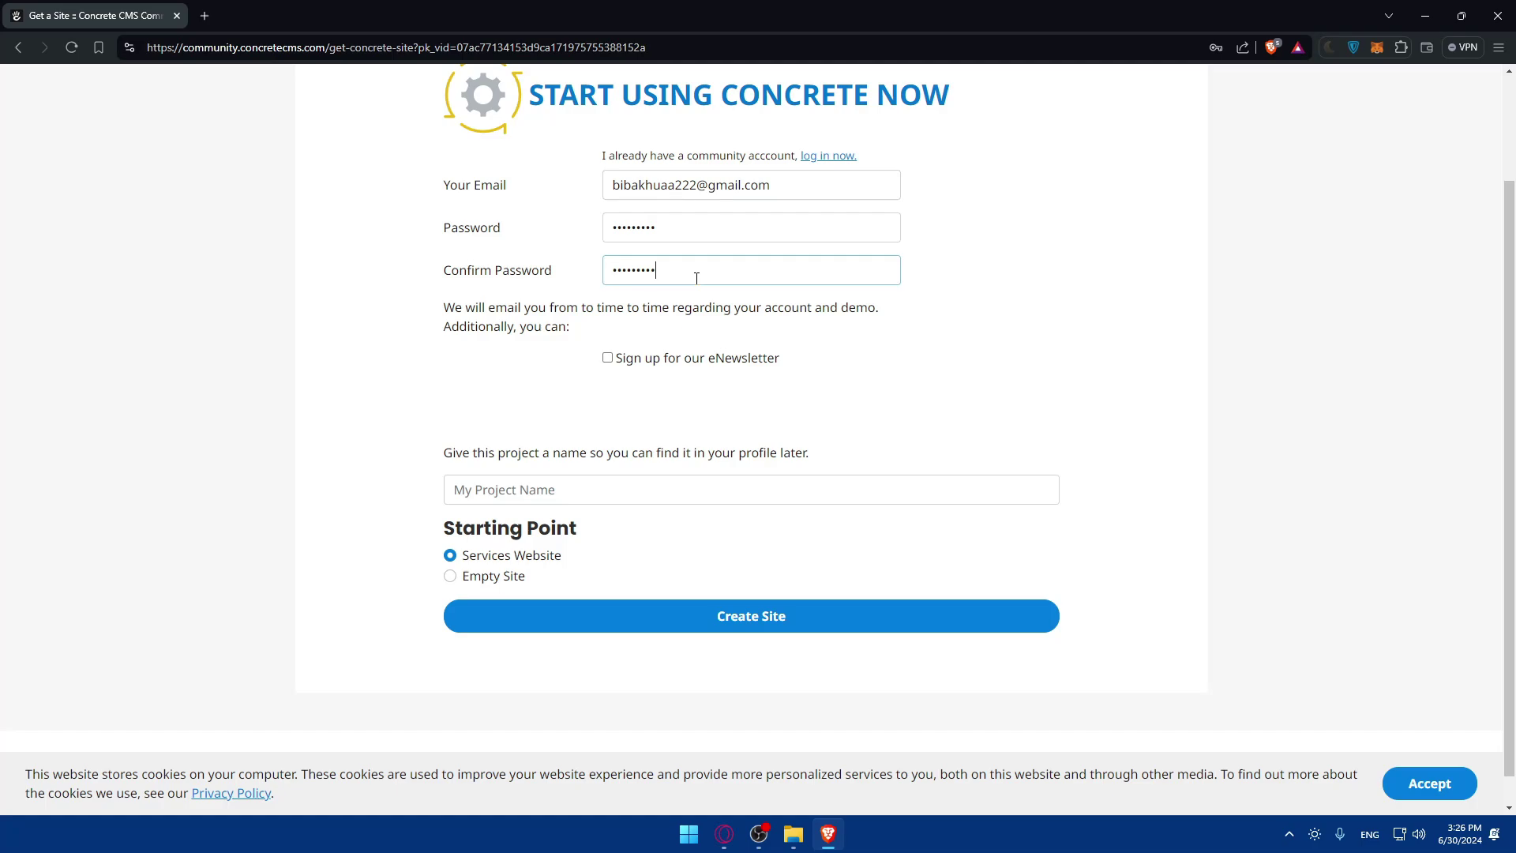
Review the email notice, toggle the eNewsletter option and submit the signup form.
{"action": "left_click_drag", "start_coordinate": [446, 306], "coordinate": [882, 316]}
{"action": "left_click", "coordinate": [575, 332]}
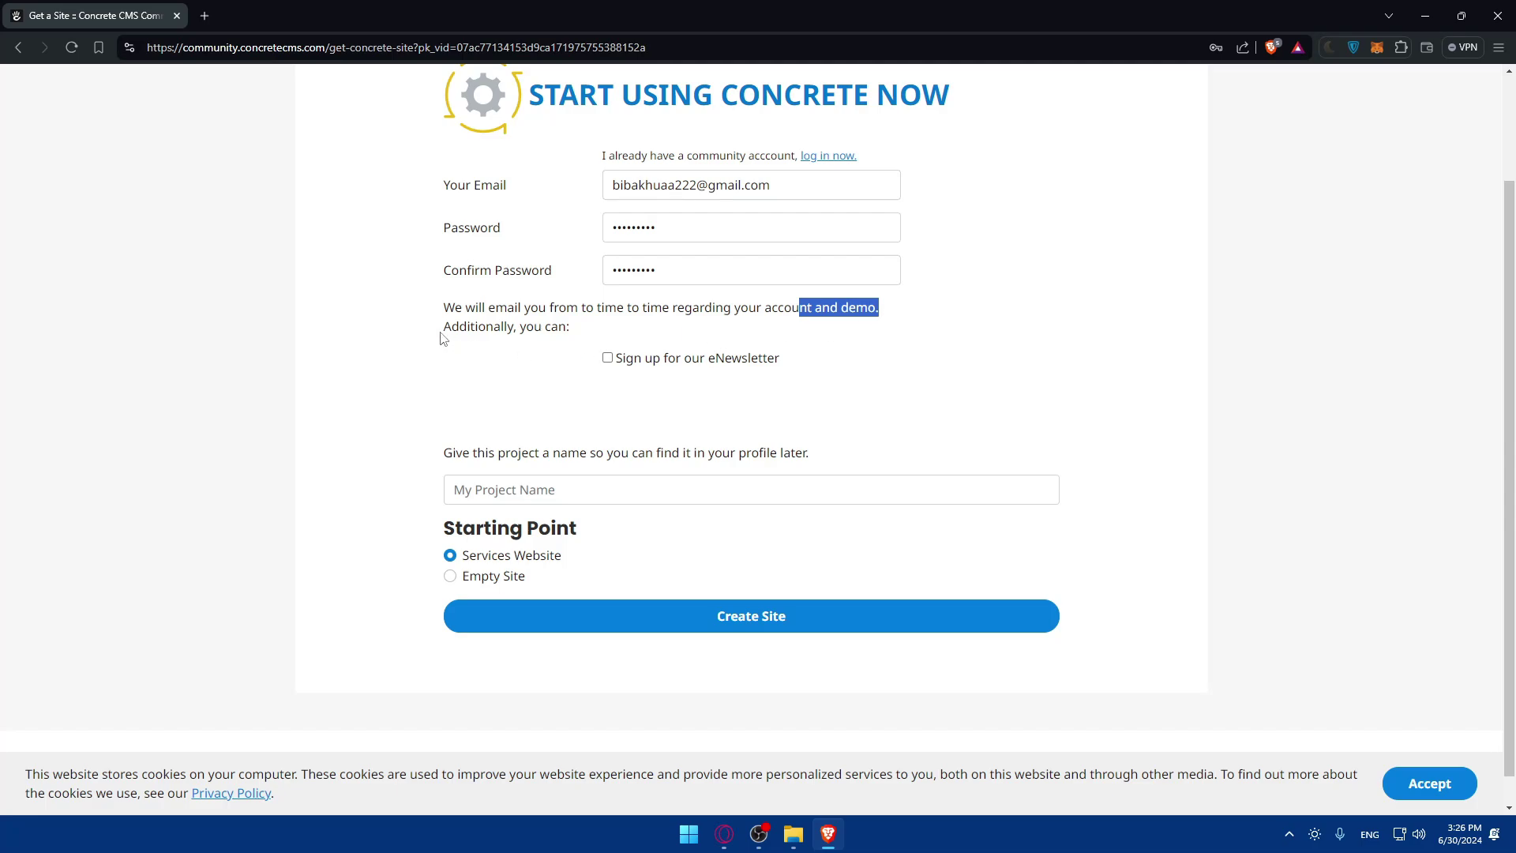
{"action": "left_click_drag", "start_coordinate": [443, 338], "coordinate": [576, 332]}
{"action": "left_click", "coordinate": [576, 332]}
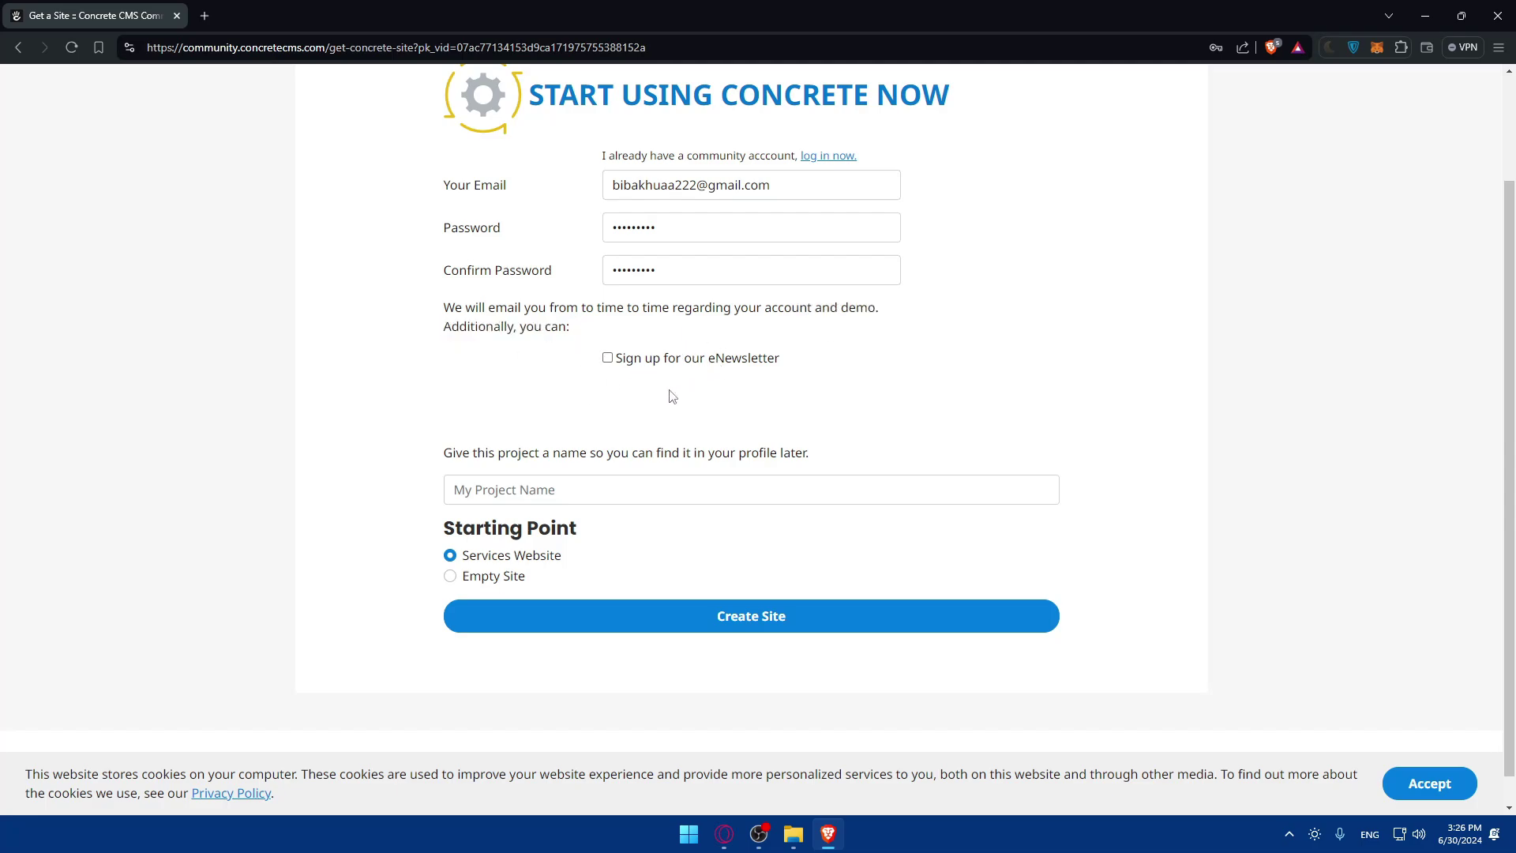
{"action": "double_click", "coordinate": [627, 362]}
{"action": "left_click", "coordinate": [607, 359]}
{"action": "key", "text": "Return"}
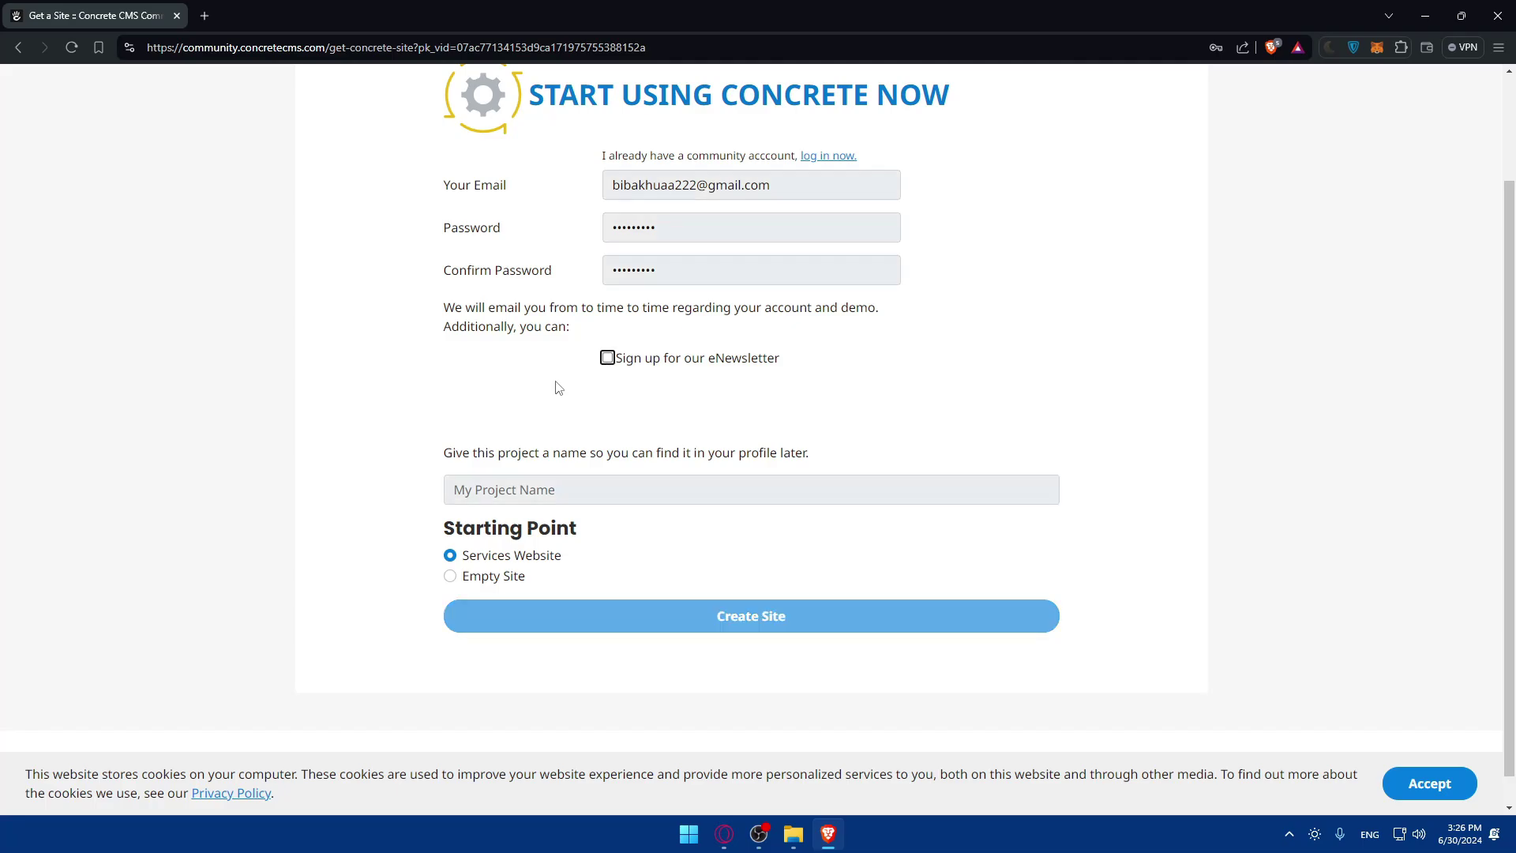
Enter 'Omix' as the project name.
{"action": "left_click_drag", "start_coordinate": [438, 531], "coordinate": [842, 542]}
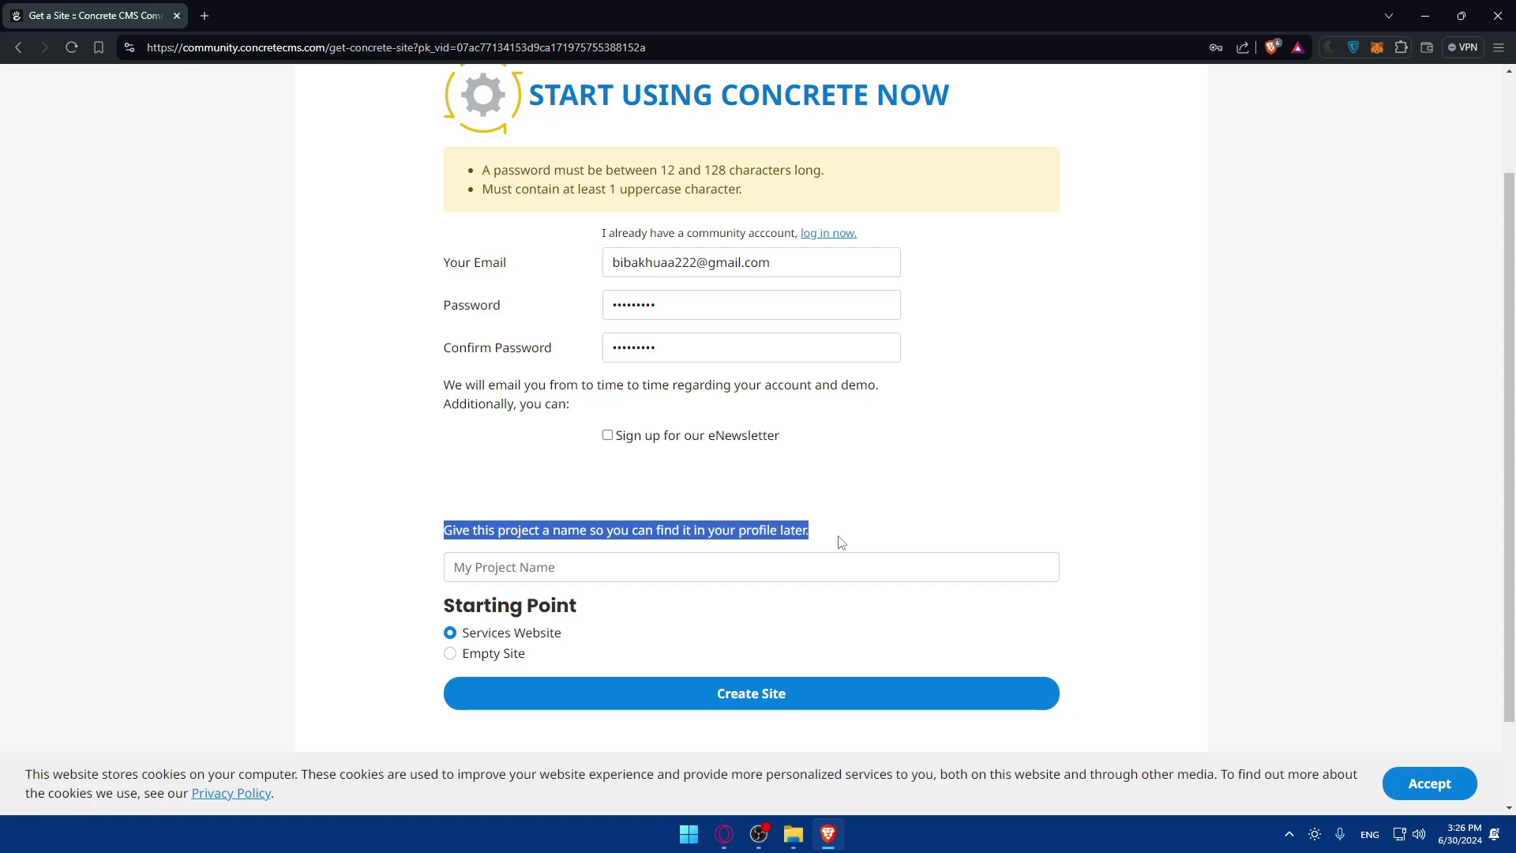
{"action": "left_click", "coordinate": [851, 538]}
{"action": "left_click", "coordinate": [547, 569]}
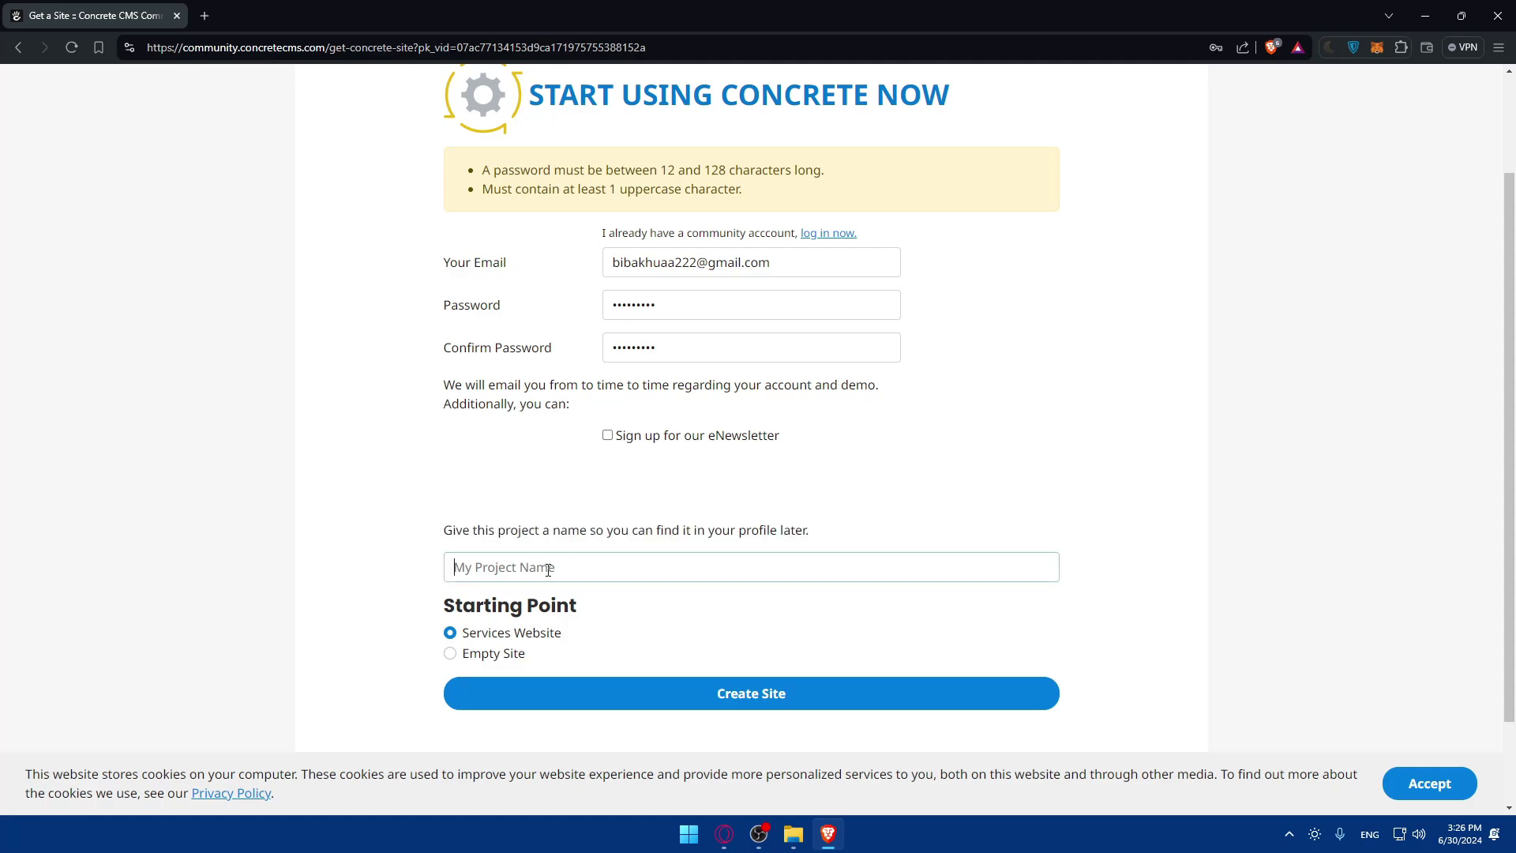
{"action": "type", "text": "Omi"}
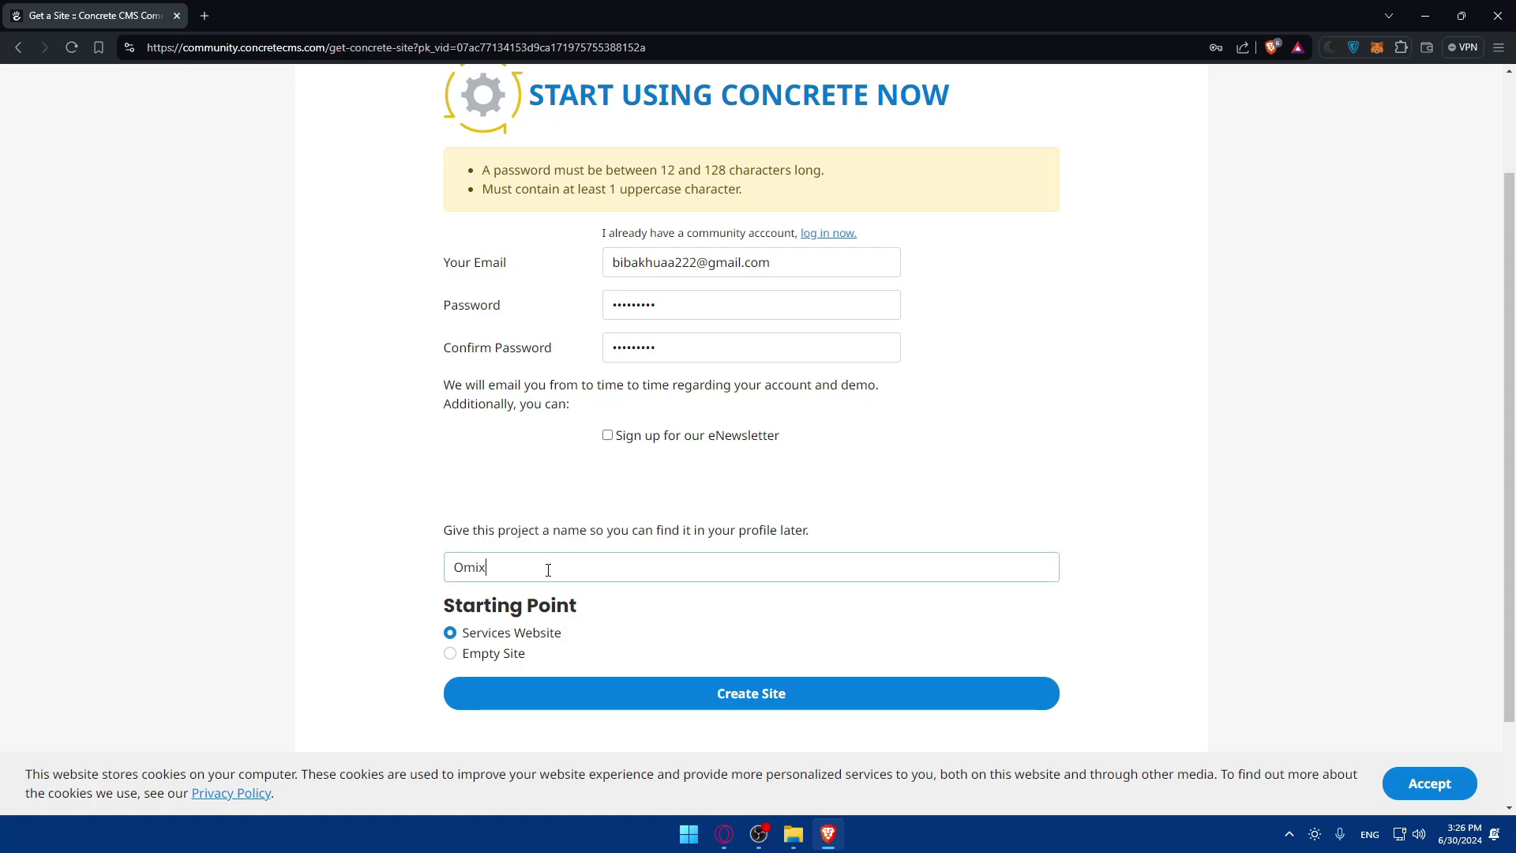
{"action": "type", "text": "x"}
{"action": "left_click_drag", "start_coordinate": [384, 576], "coordinate": [623, 600]}
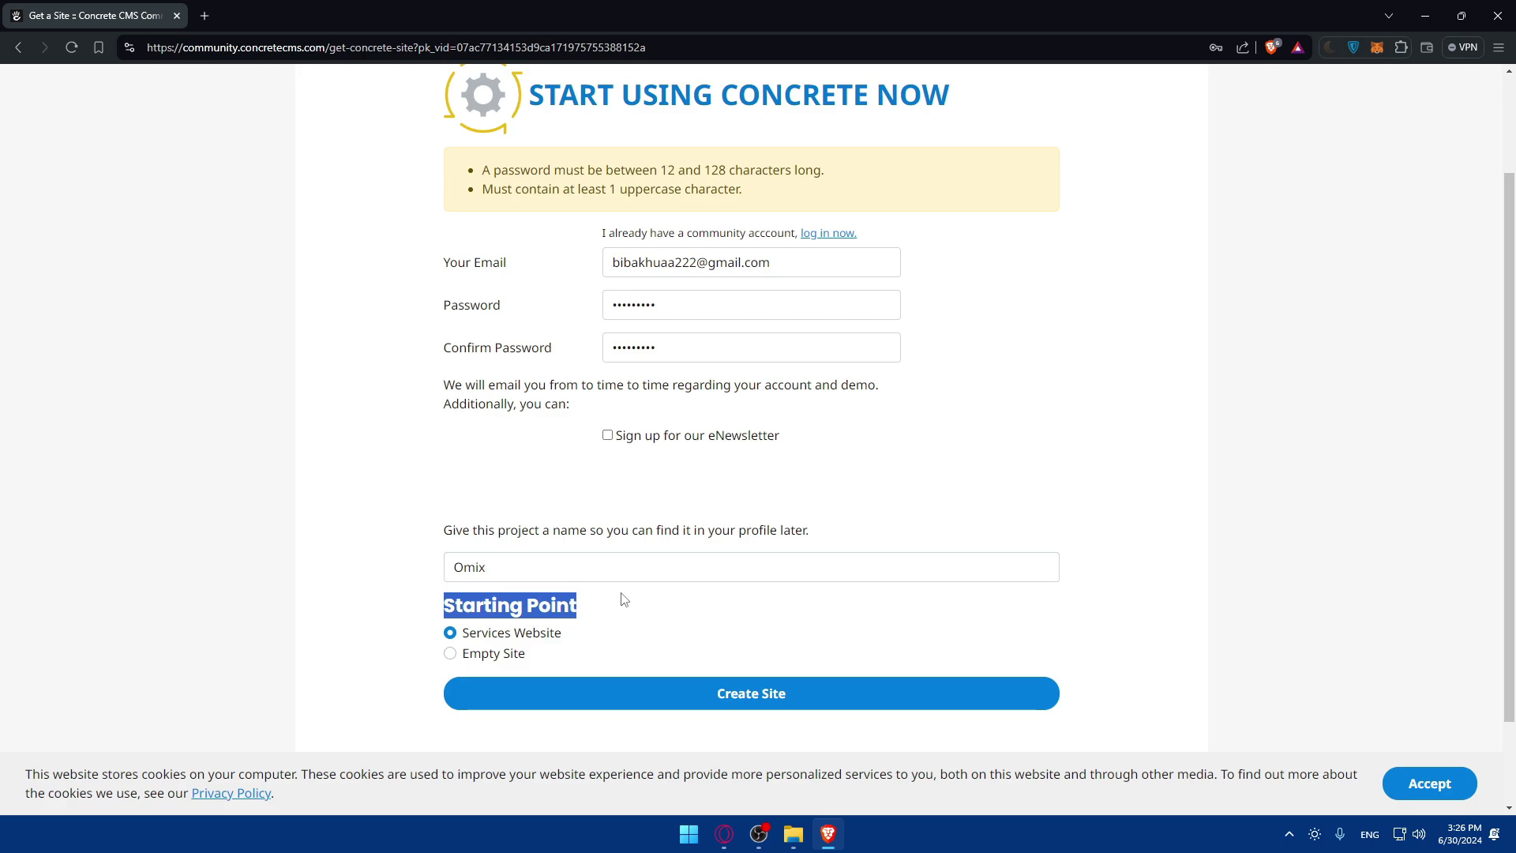
{"action": "left_click", "coordinate": [612, 608]}
Keep Services Website selected as the starting point instead of Empty Site.
{"action": "left_click", "coordinate": [485, 658]}
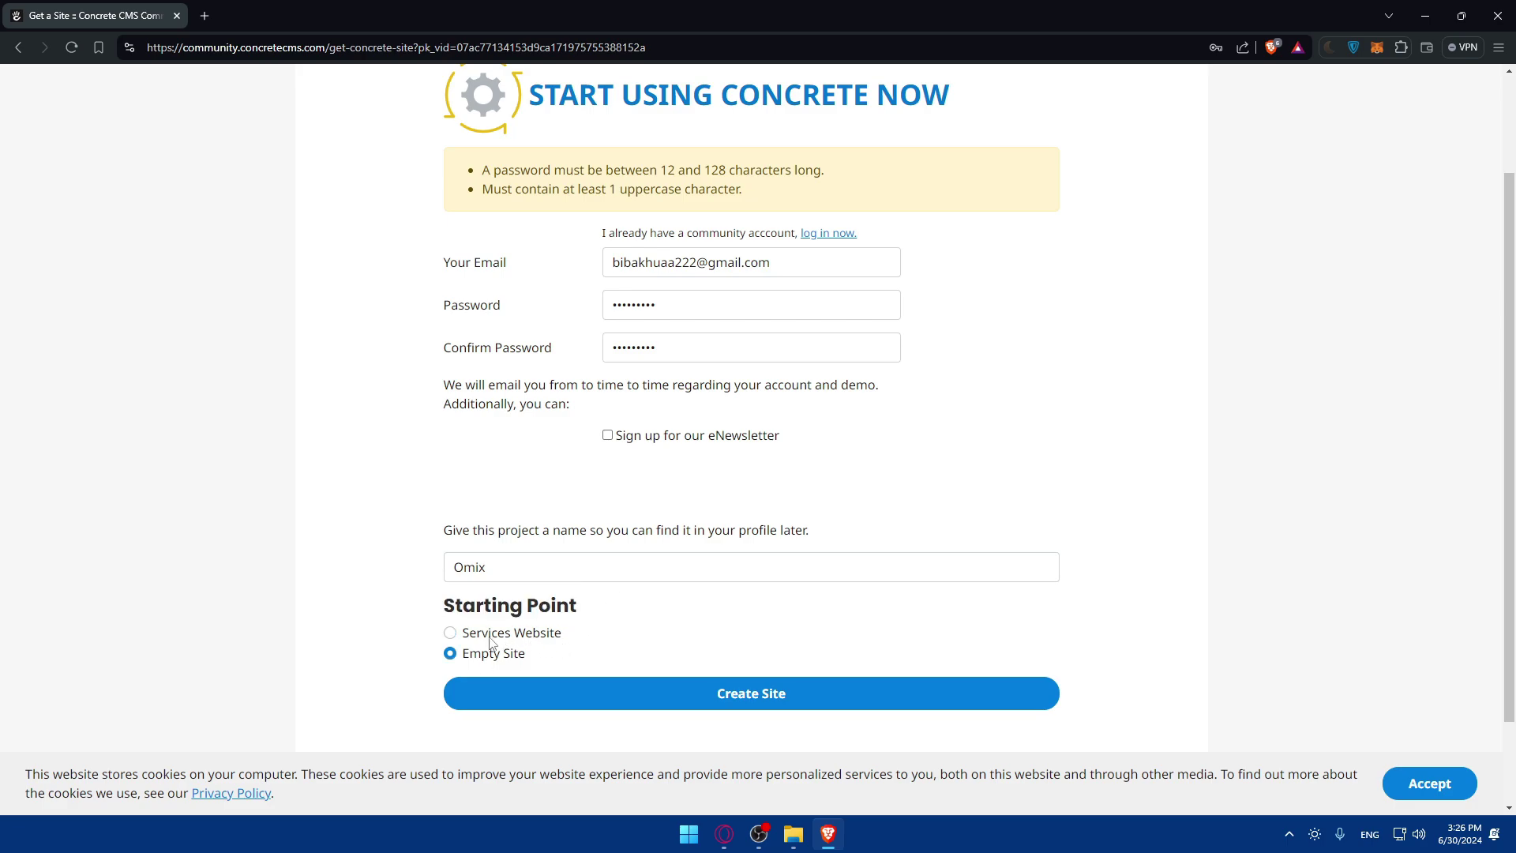
{"action": "left_click", "coordinate": [478, 634]}
{"action": "left_click", "coordinate": [485, 655]}
{"action": "left_click", "coordinate": [478, 634]}
{"action": "left_click", "coordinate": [483, 654]}
{"action": "left_click", "coordinate": [478, 634]}
{"action": "left_click", "coordinate": [481, 653]}
{"action": "left_click", "coordinate": [477, 634]}
Scroll the form to review the password length requirement error.
{"action": "scroll", "coordinate": [521, 632], "scroll_direction": "down", "scroll_amount": 2}
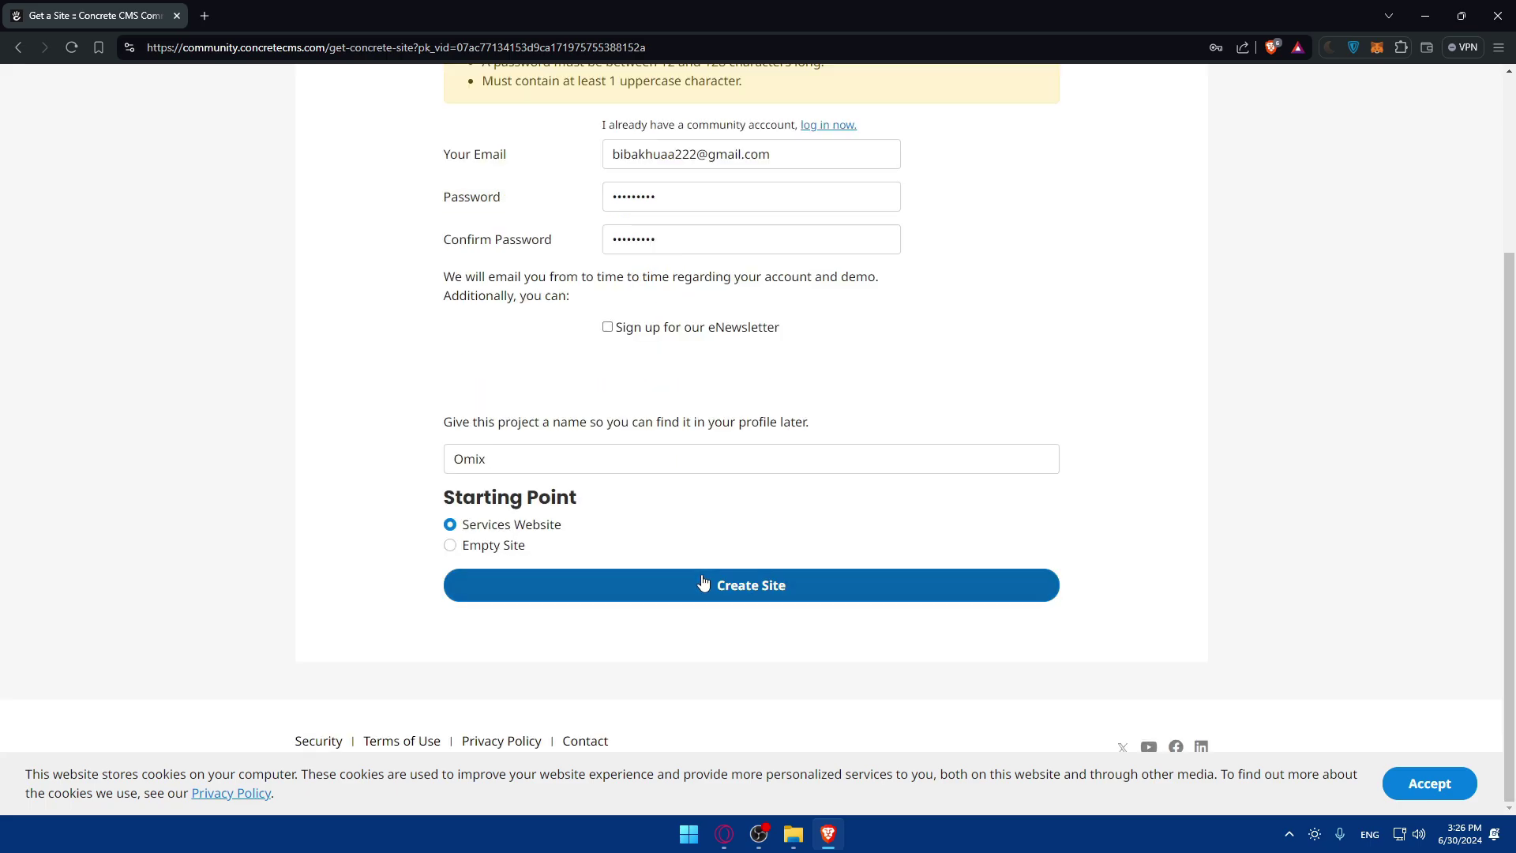
{"action": "scroll", "coordinate": [715, 581], "scroll_direction": "up", "scroll_amount": 3}
{"action": "scroll", "coordinate": [724, 312], "scroll_direction": "down", "scroll_amount": 2}
{"action": "scroll", "coordinate": [724, 312], "scroll_direction": "down", "scroll_amount": 2}
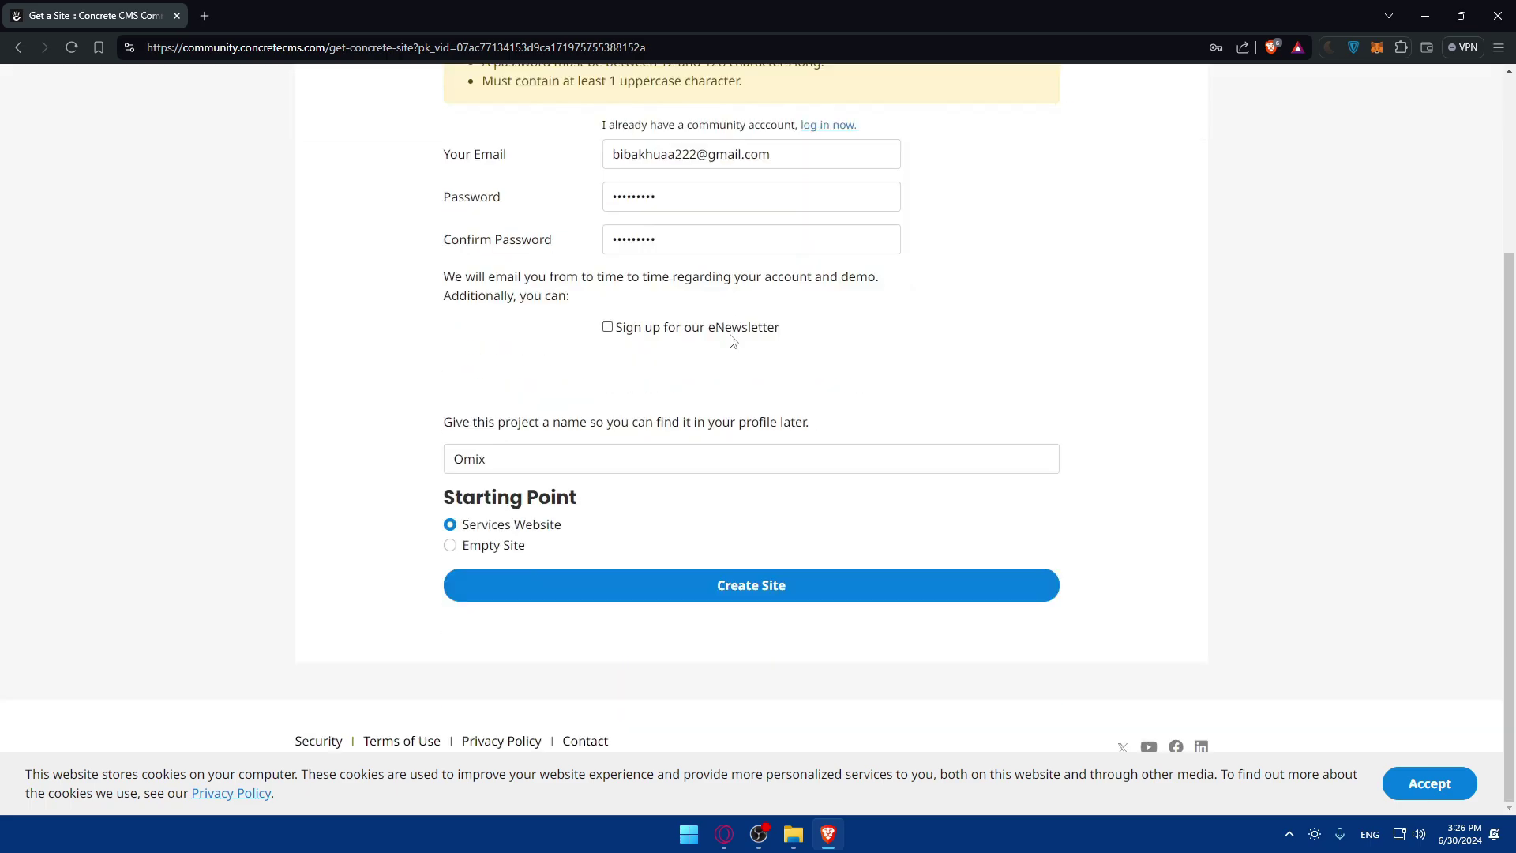
{"action": "scroll", "coordinate": [726, 340], "scroll_direction": "up", "scroll_amount": 4}
{"action": "left_click_drag", "start_coordinate": [470, 299], "coordinate": [727, 306]}
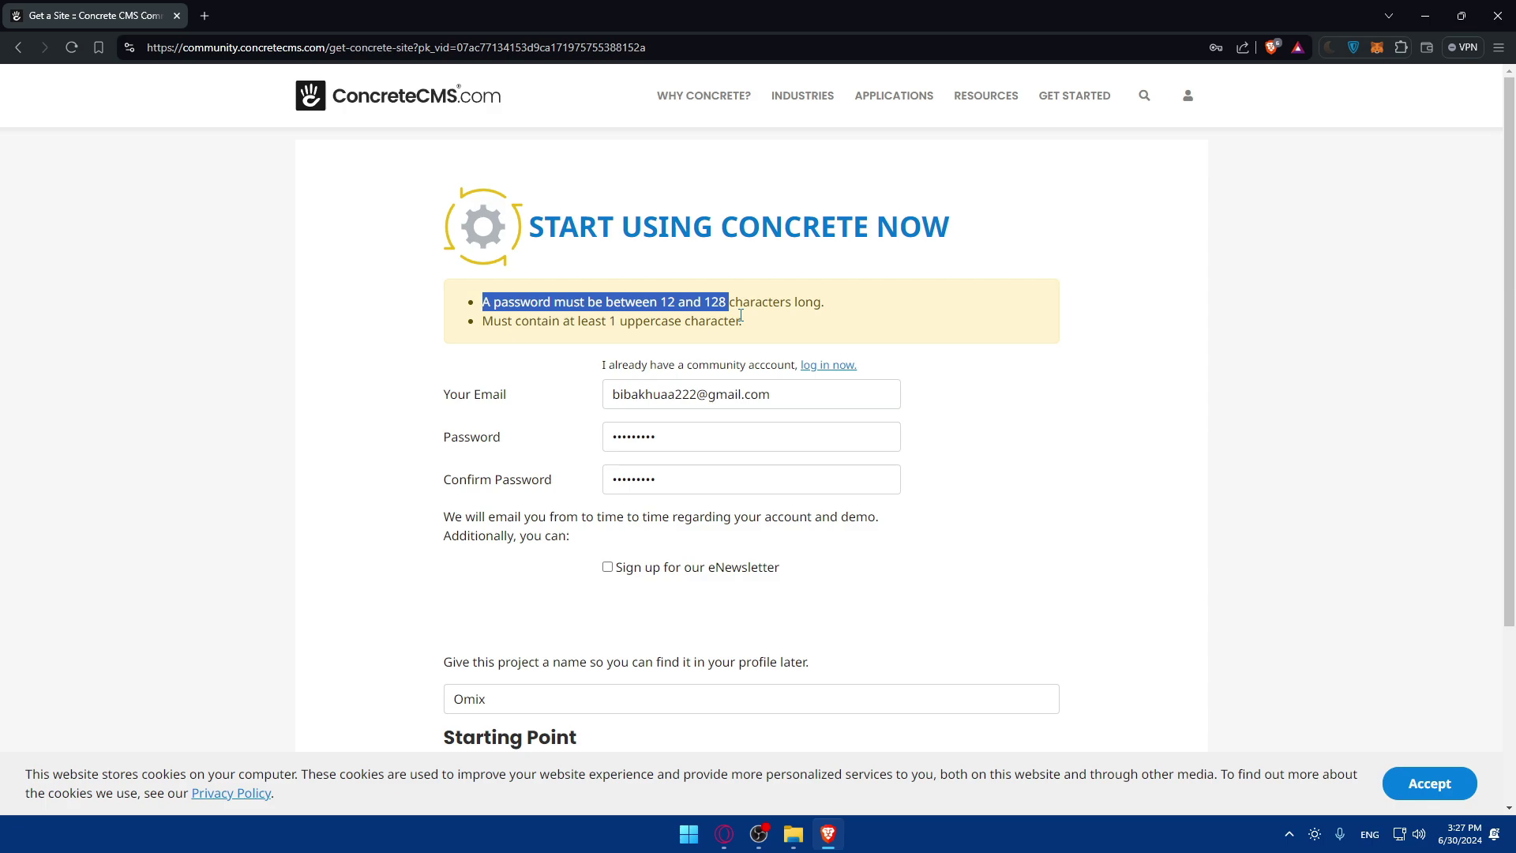
Replace both password fields with a longer valid password and click Create Site.
{"action": "left_click", "coordinate": [681, 442]}
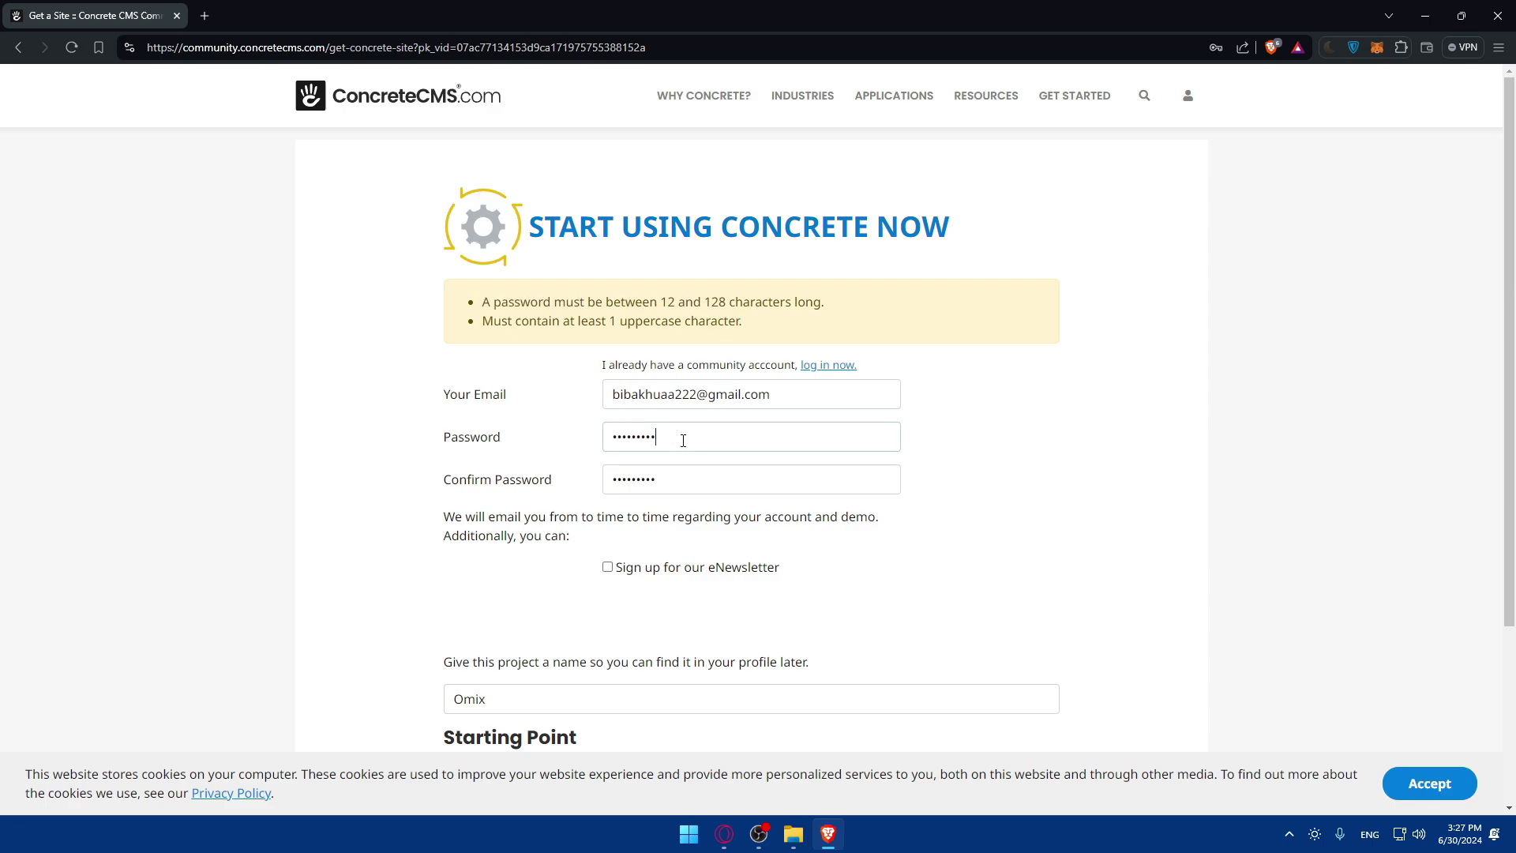
{"action": "left_click", "coordinate": [686, 479]}
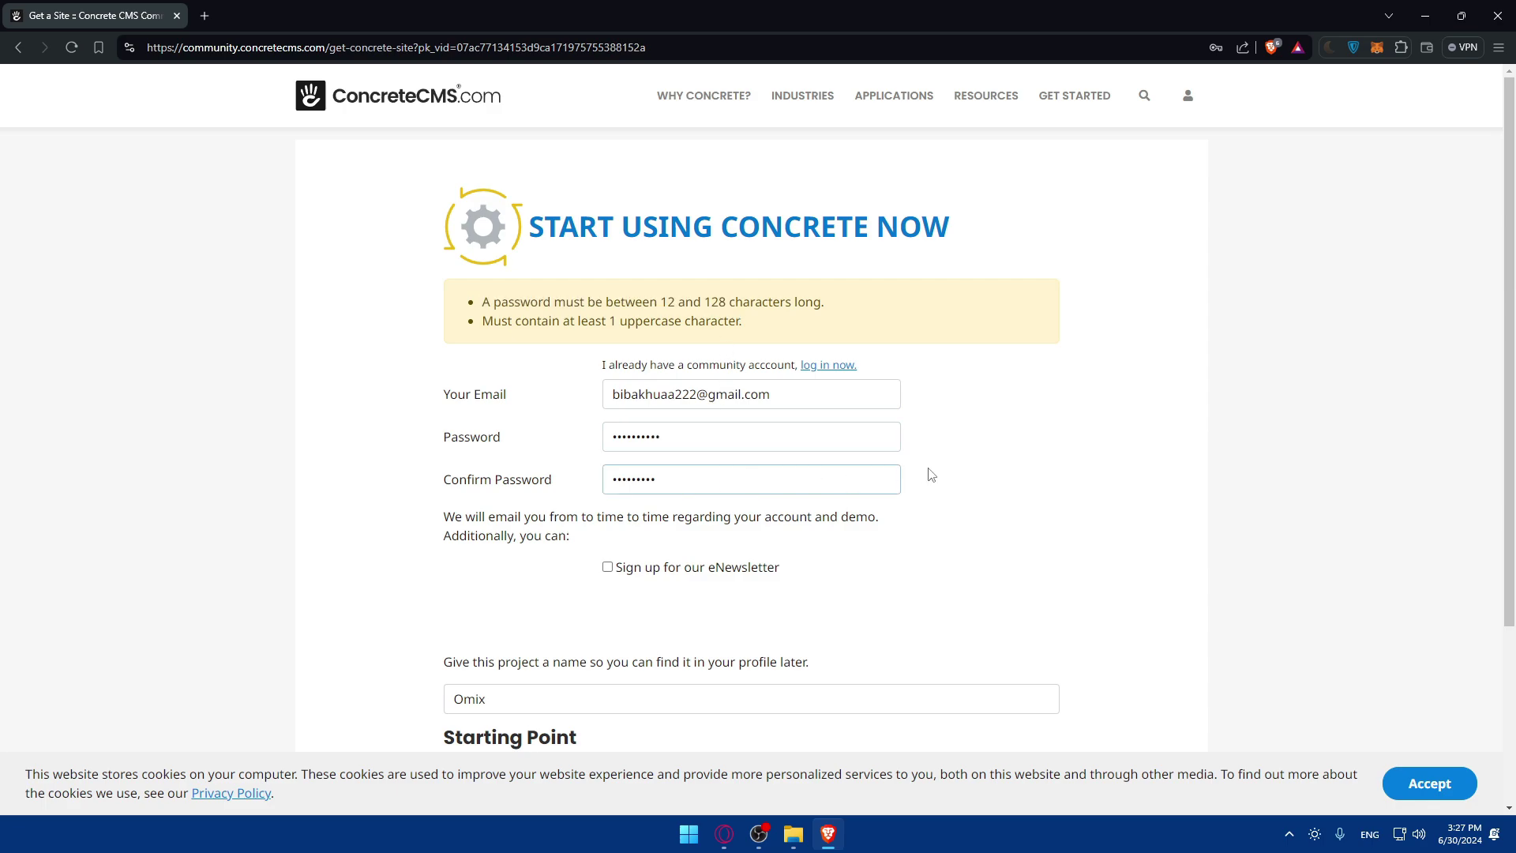
{"action": "left_click", "coordinate": [1016, 504]}
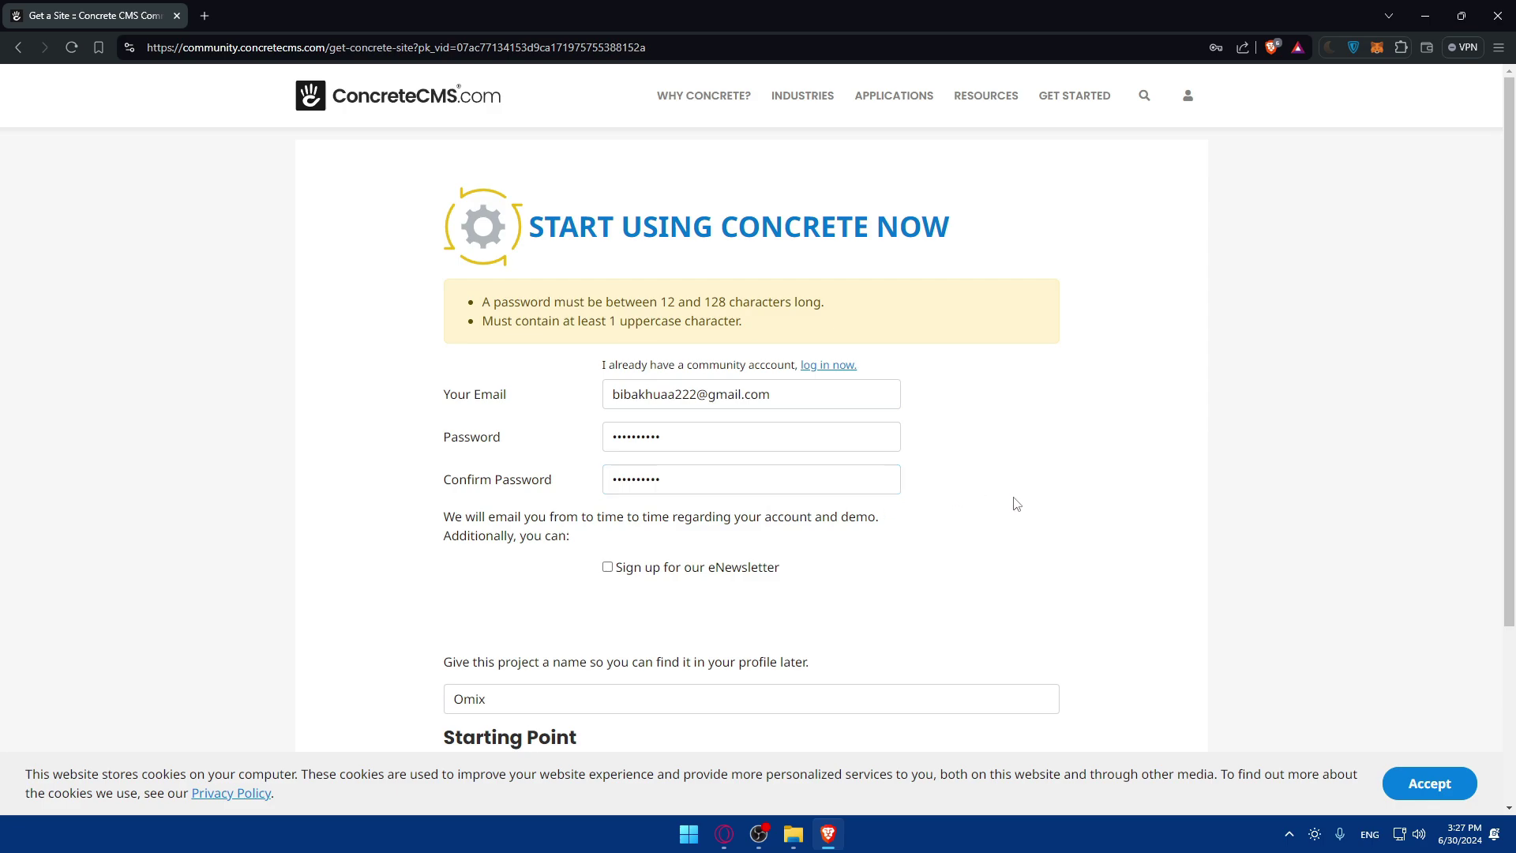
{"action": "left_click_drag", "start_coordinate": [685, 442], "coordinate": [578, 447]}
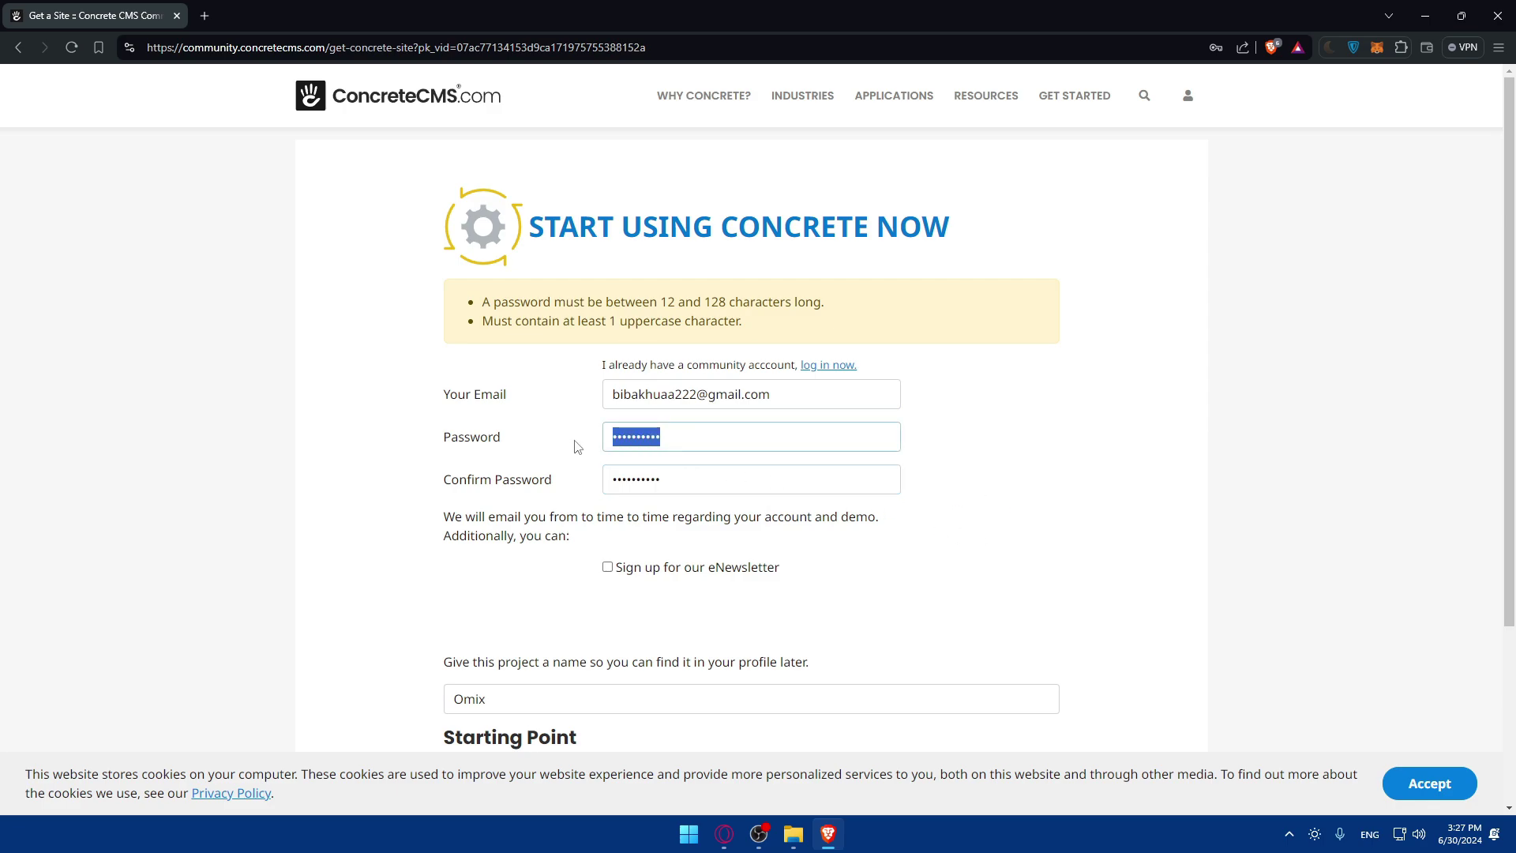
{"action": "type", "text": "Bib"}
{"action": "left_click_drag", "start_coordinate": [683, 475], "coordinate": [474, 470]}
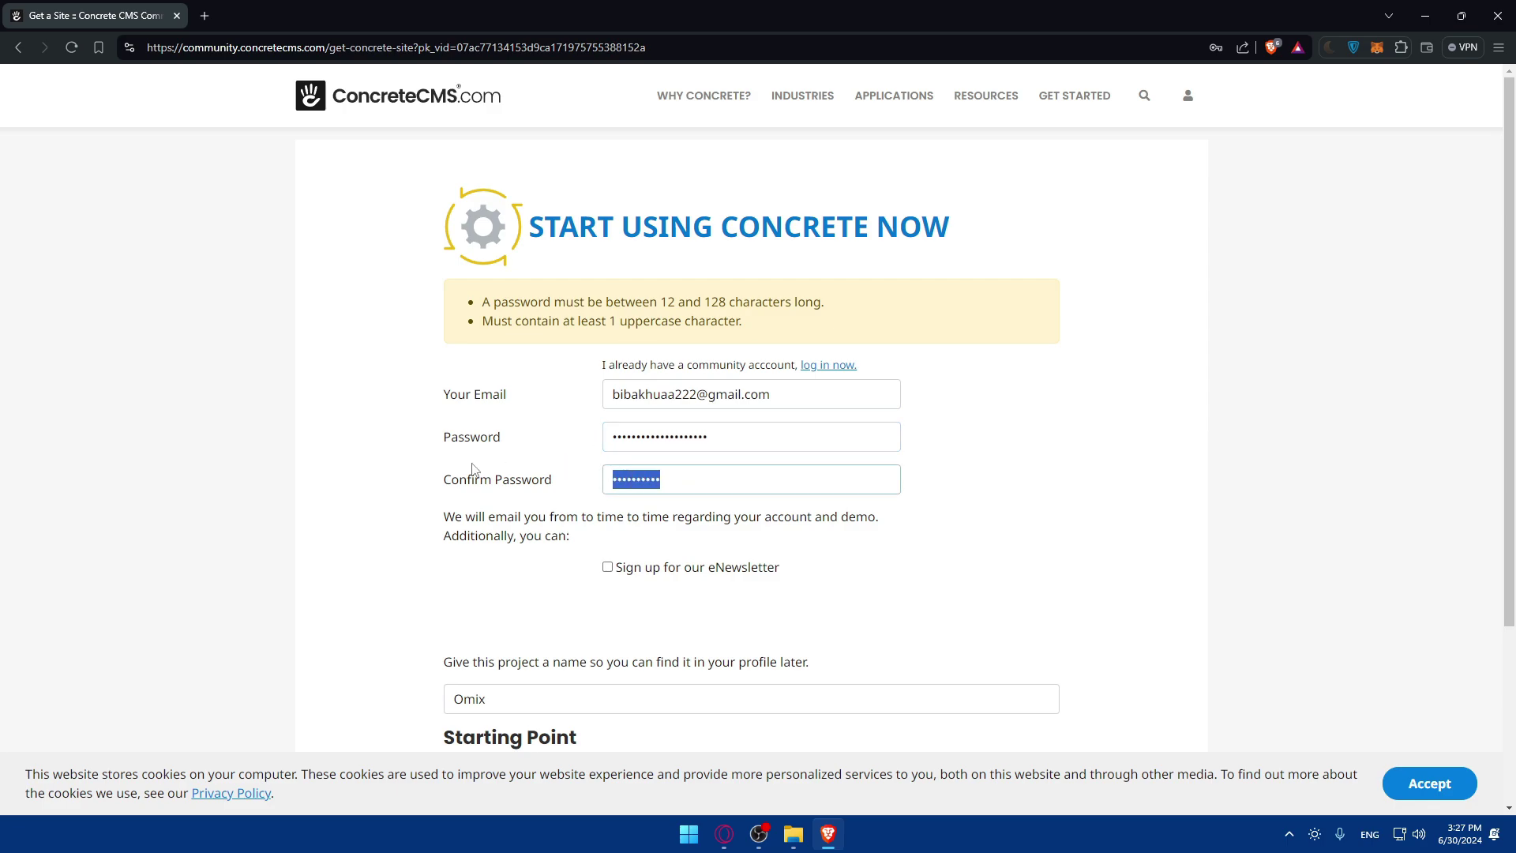
{"action": "type", "text": "Bi"}
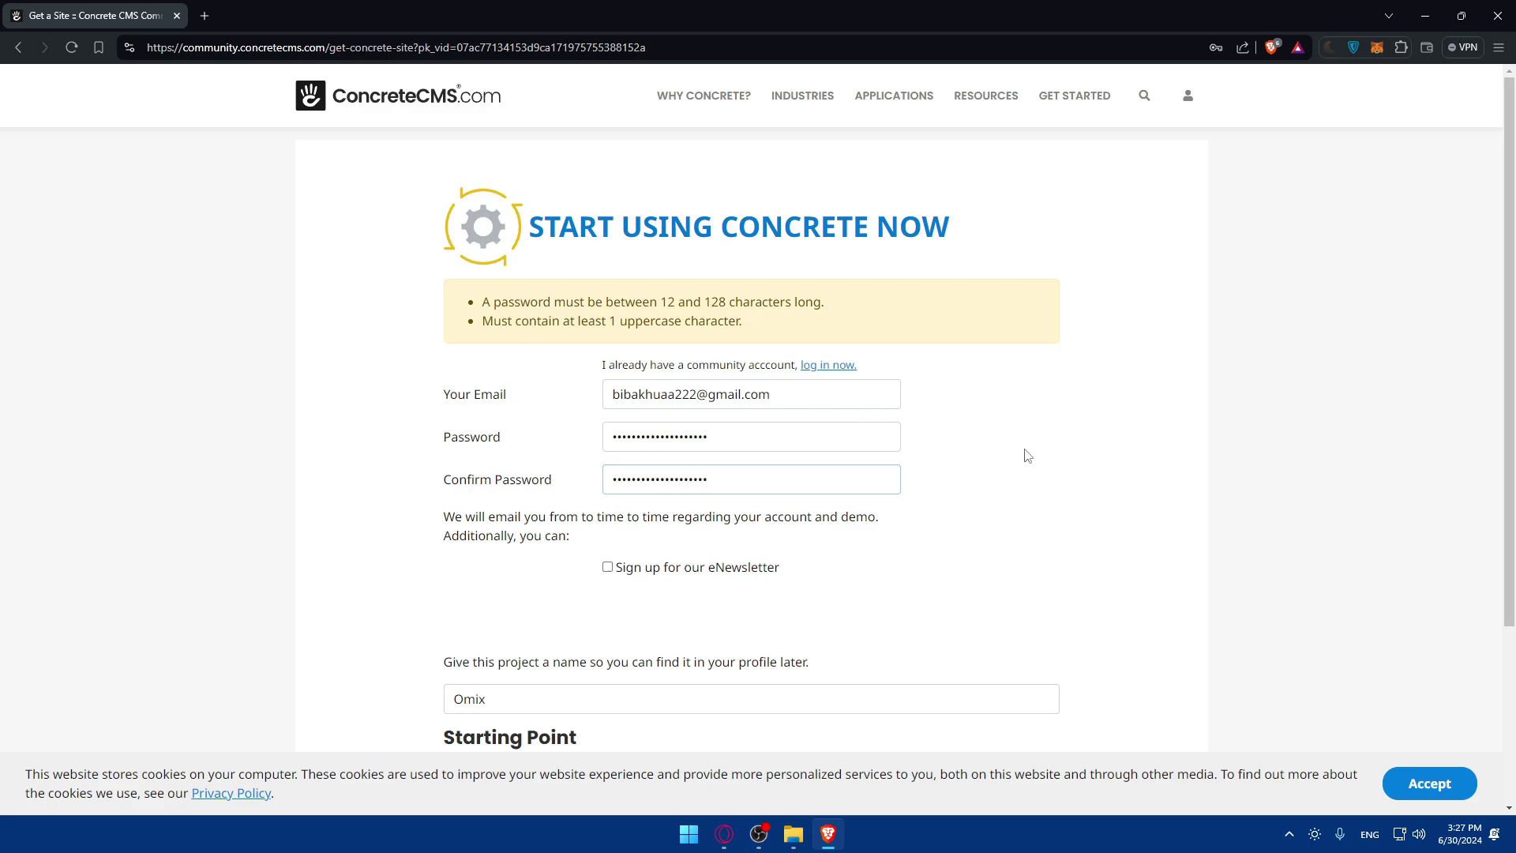
{"action": "scroll", "coordinate": [771, 475], "scroll_direction": "down", "scroll_amount": 3}
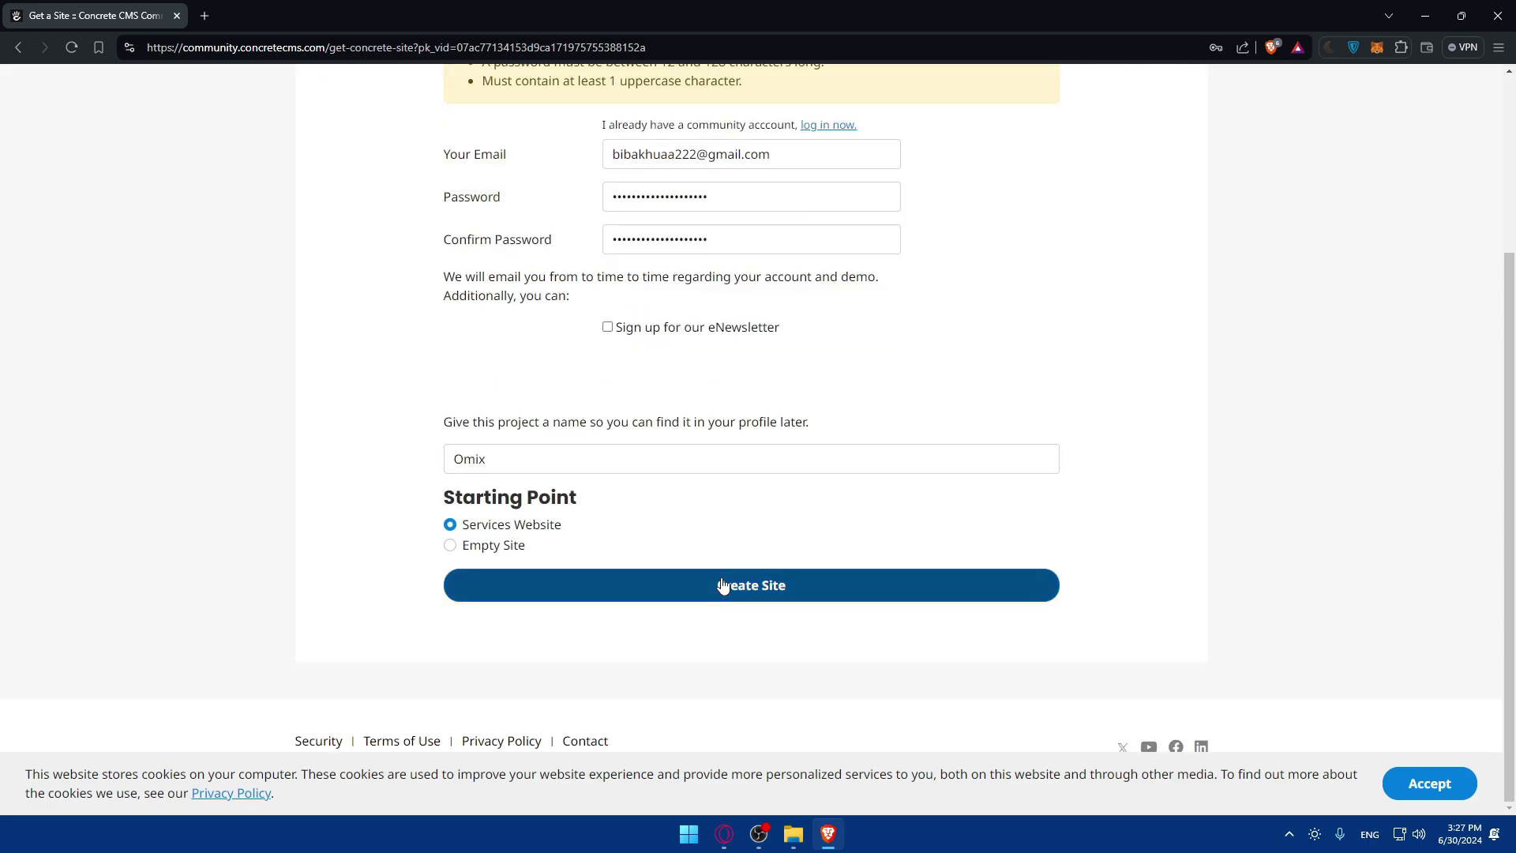
{"action": "left_click", "coordinate": [721, 584]}
Check the Omix site's concreteserver.com URL on the installing page and save the password in Brave.
{"action": "scroll", "coordinate": [690, 621], "scroll_direction": "up", "scroll_amount": 1}
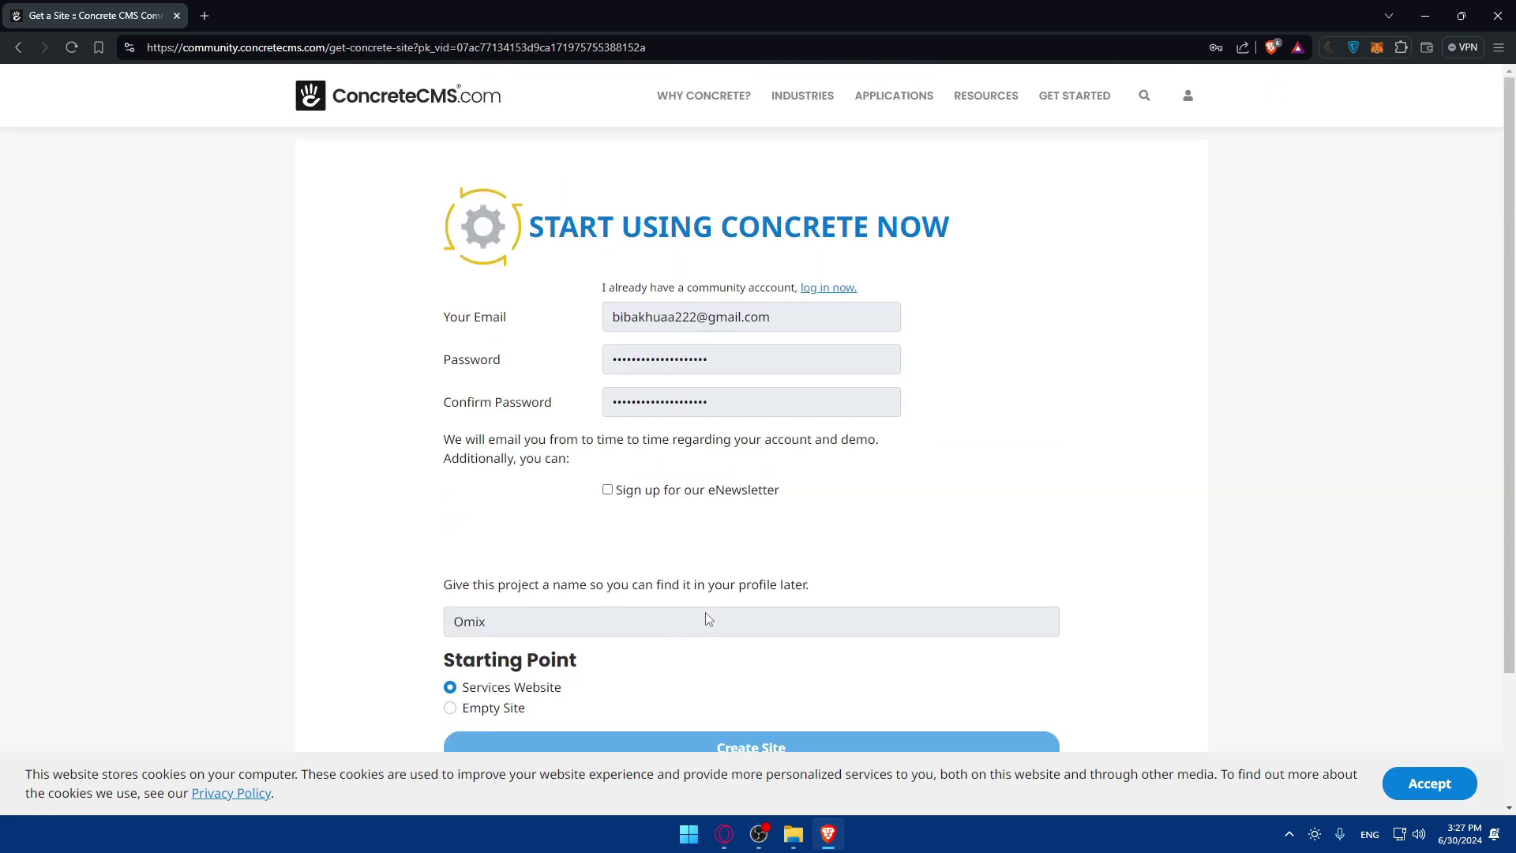
{"action": "scroll", "coordinate": [704, 613], "scroll_direction": "down", "scroll_amount": 2}
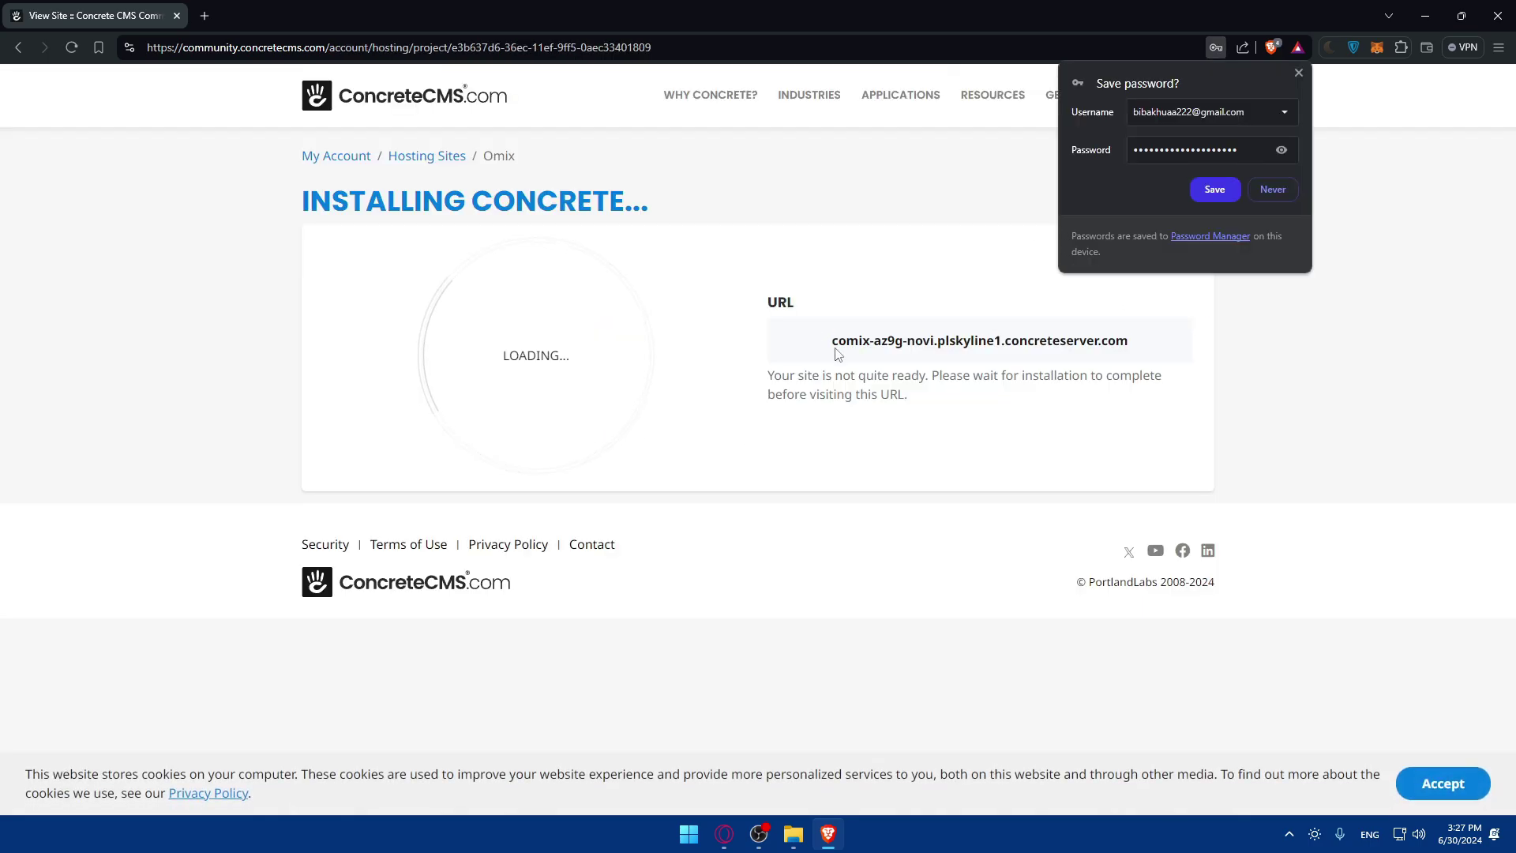
{"action": "left_click_drag", "start_coordinate": [825, 344], "coordinate": [1121, 337]}
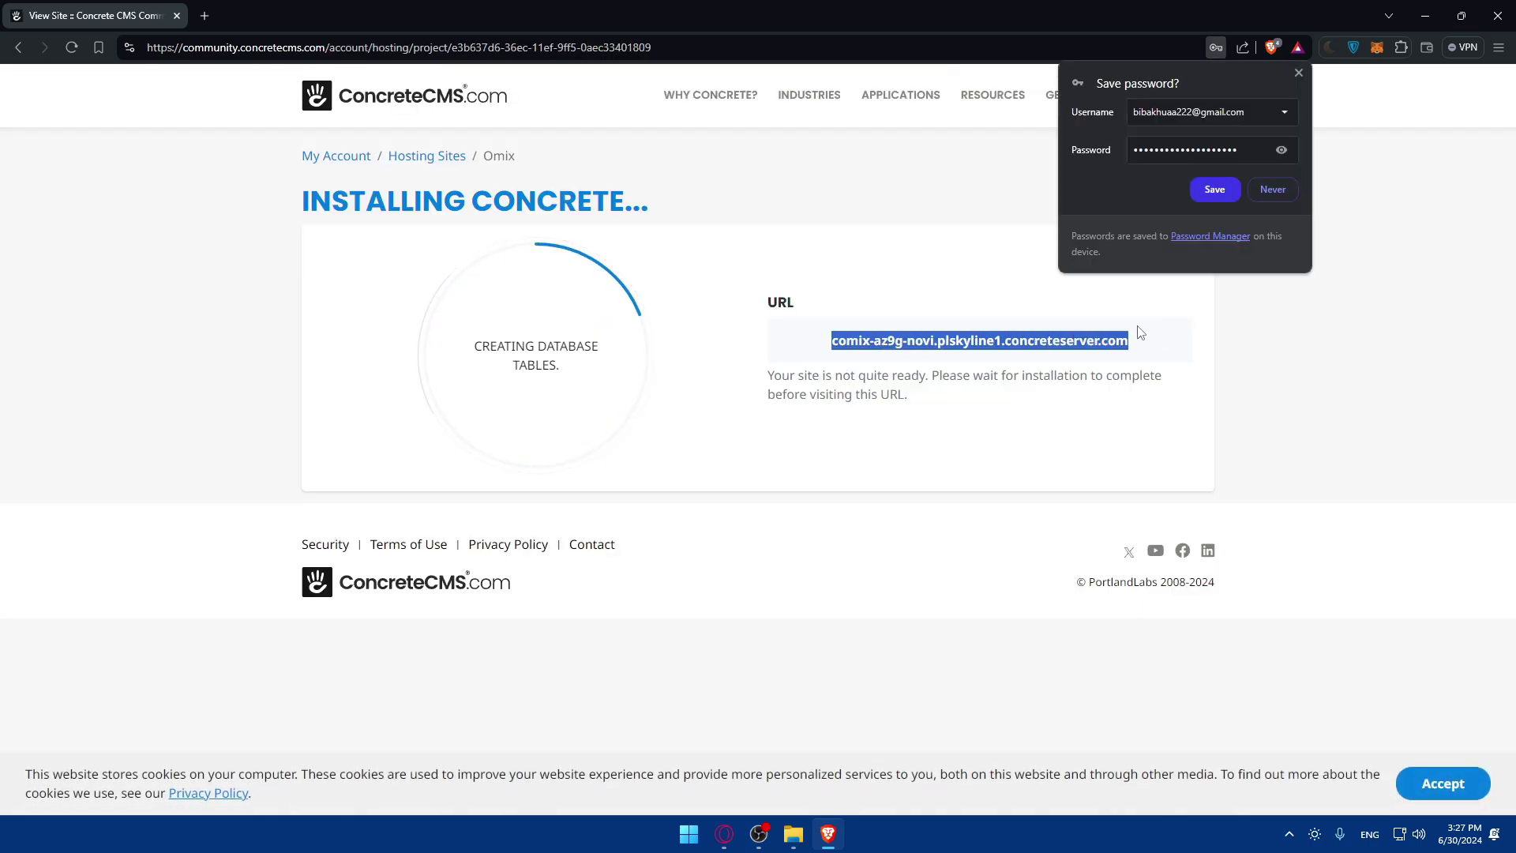
{"action": "left_click", "coordinate": [1215, 189]}
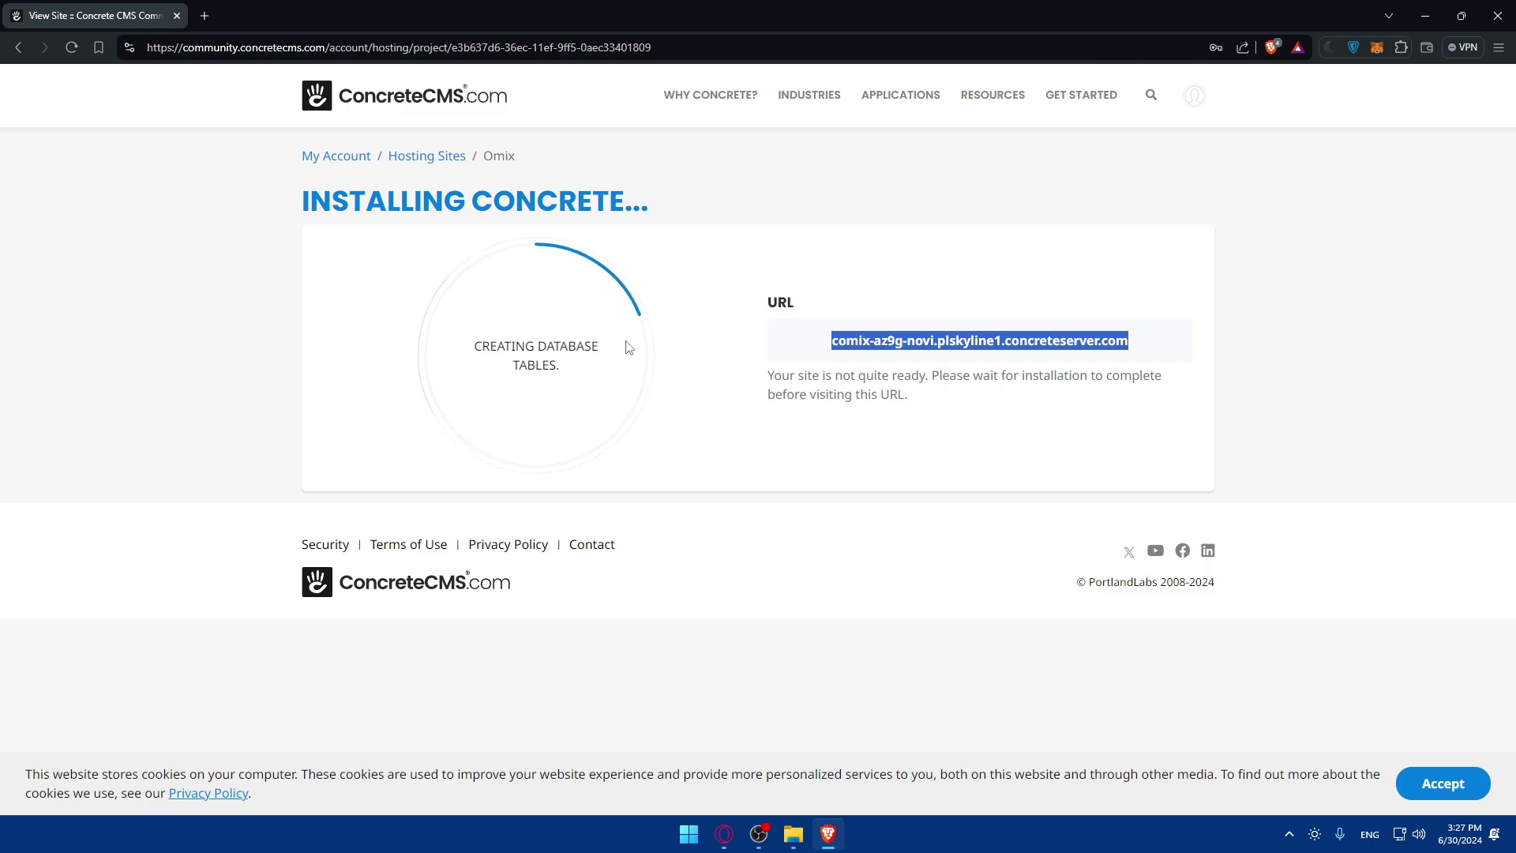
{"action": "left_click", "coordinate": [600, 409]}
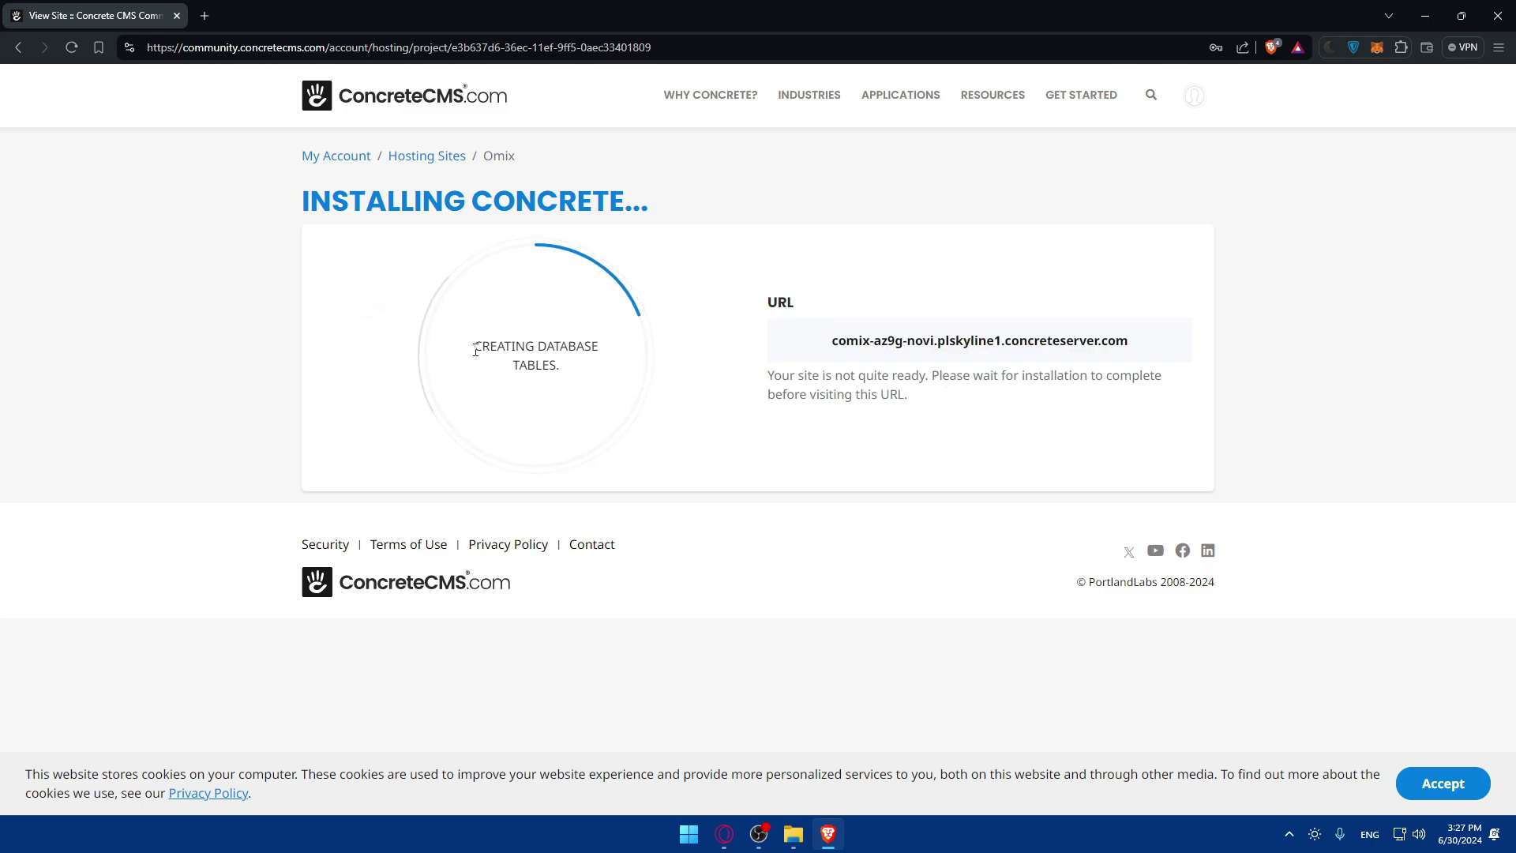